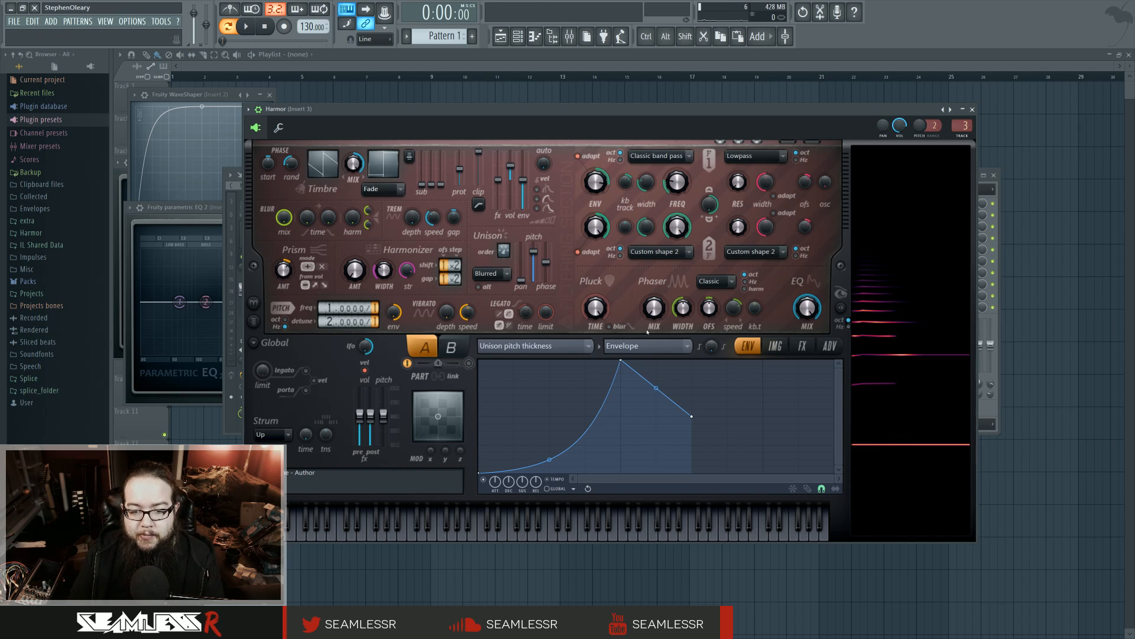
Examine the patch's Filter 1 frequency, Prism amount and Timbre 1 & 2 mix envelopes
{"action": "left_click", "coordinate": [537, 254]}
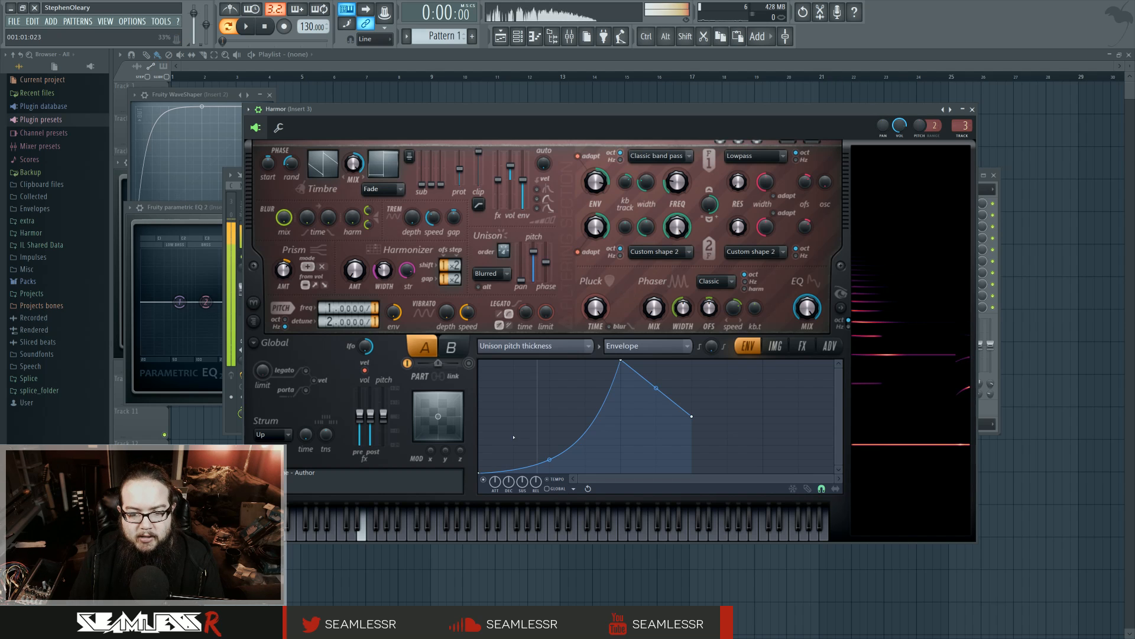
{"action": "right_click", "coordinate": [678, 176]}
{"action": "left_click", "coordinate": [704, 198]}
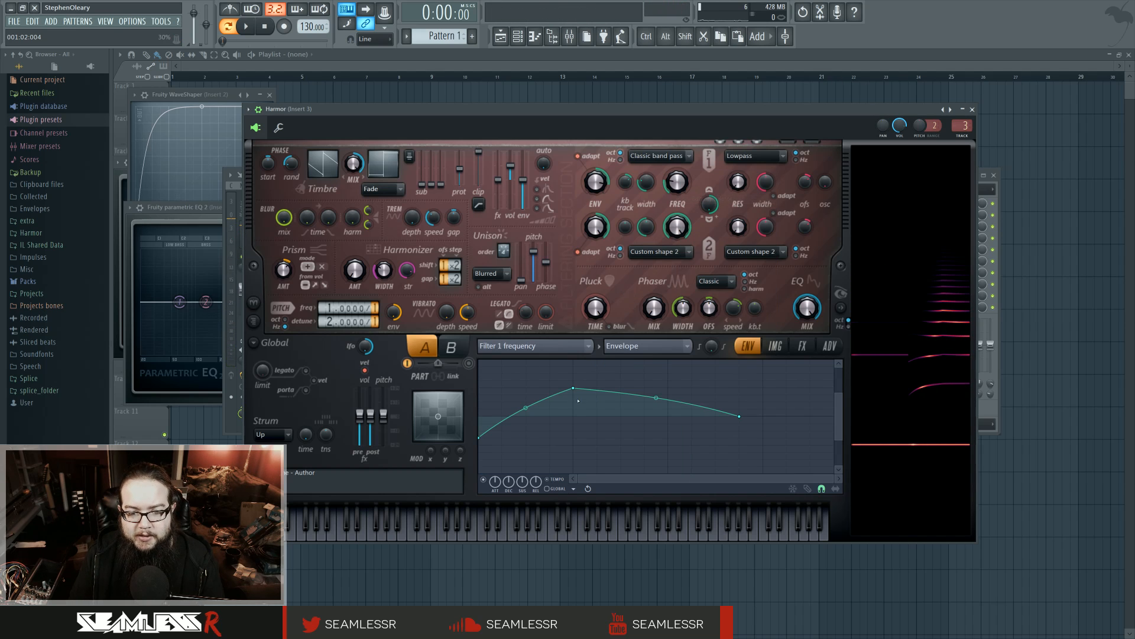
{"action": "right_click", "coordinate": [291, 264]}
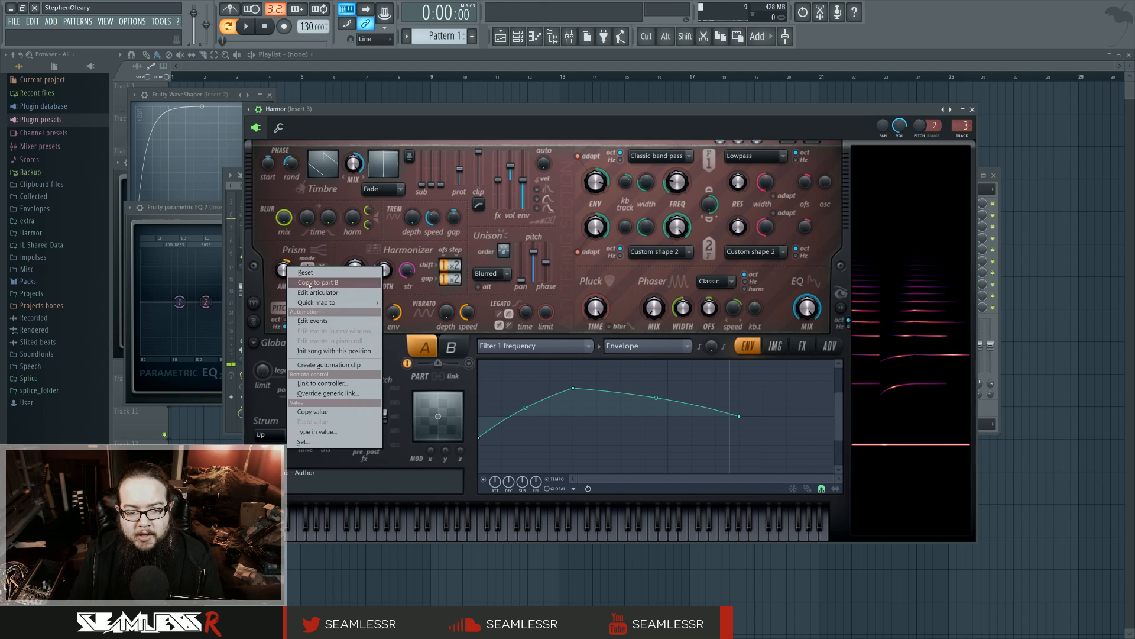
{"action": "left_click", "coordinate": [316, 288]}
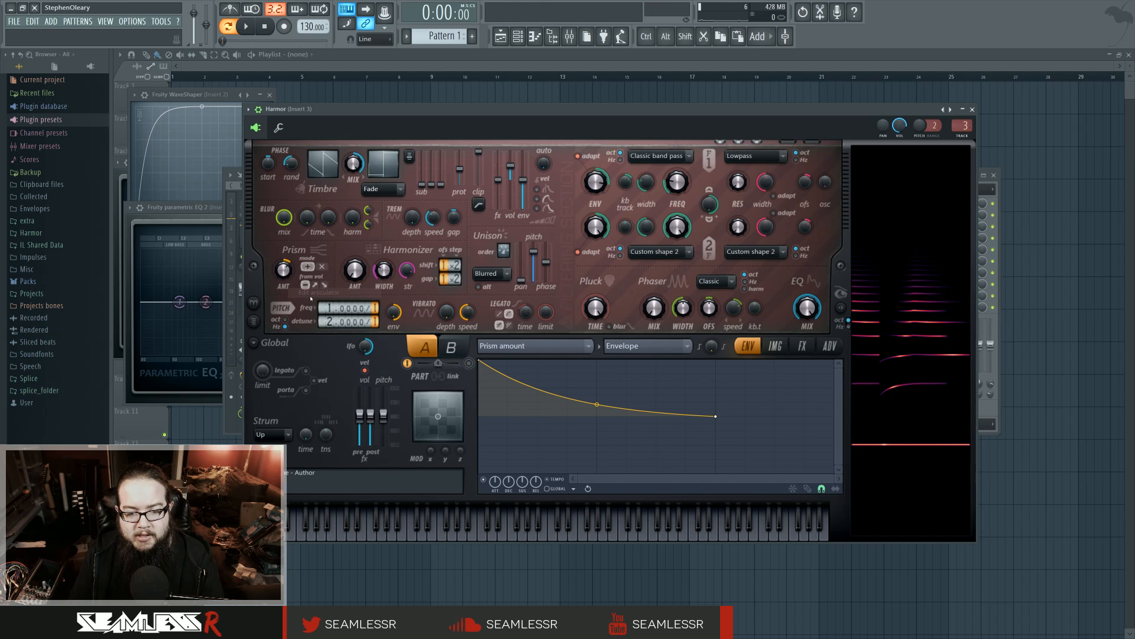
{"action": "right_click", "coordinate": [353, 163]}
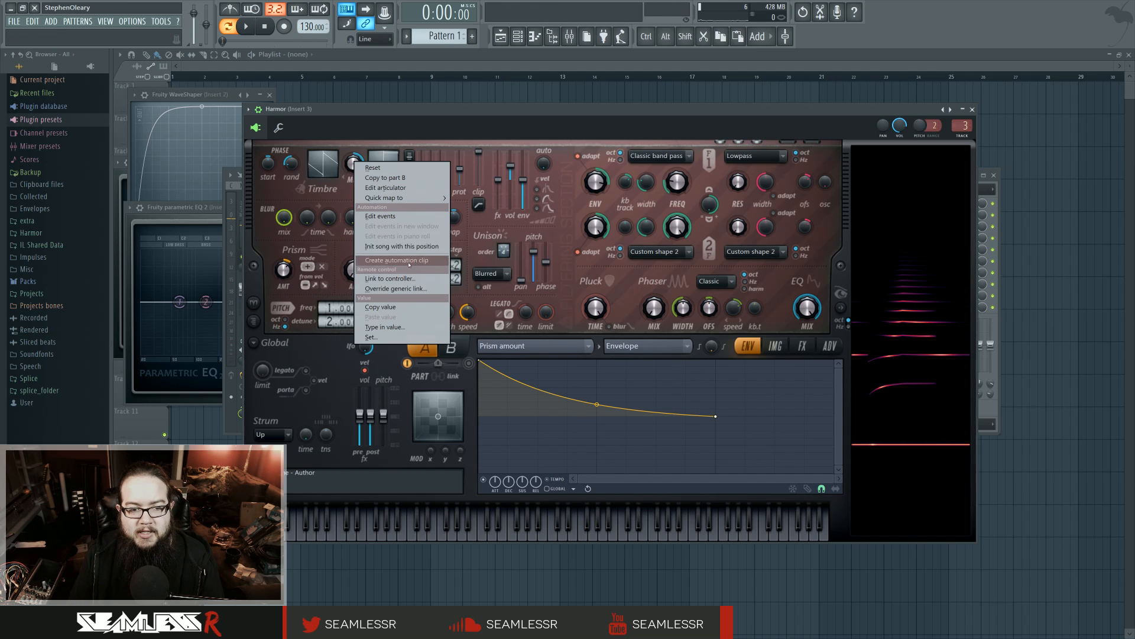
{"action": "left_click", "coordinate": [385, 187]}
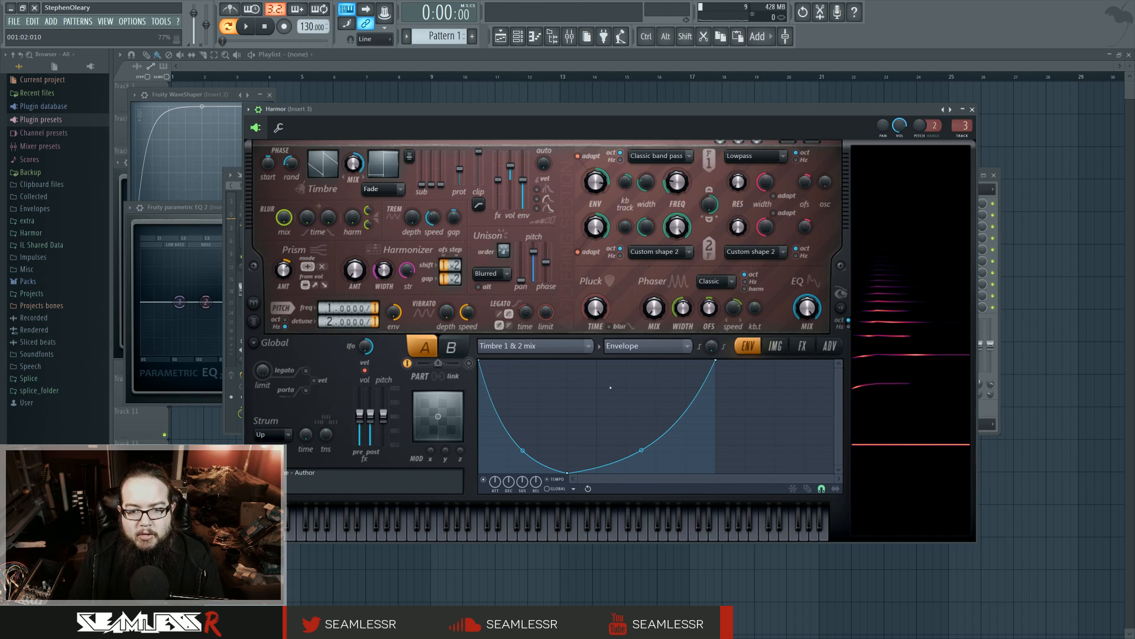
Examine the Harmonic prism shape and the Unison index mapping of Filter 1 frequency
{"action": "left_click", "coordinate": [535, 345]}
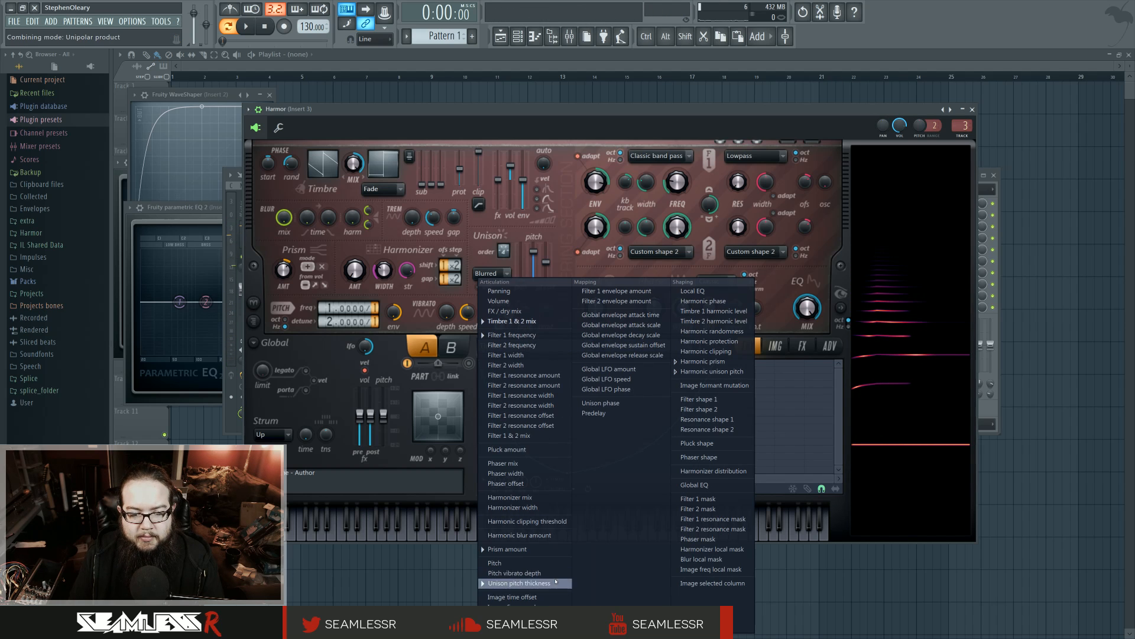
{"action": "left_click", "coordinate": [696, 362]}
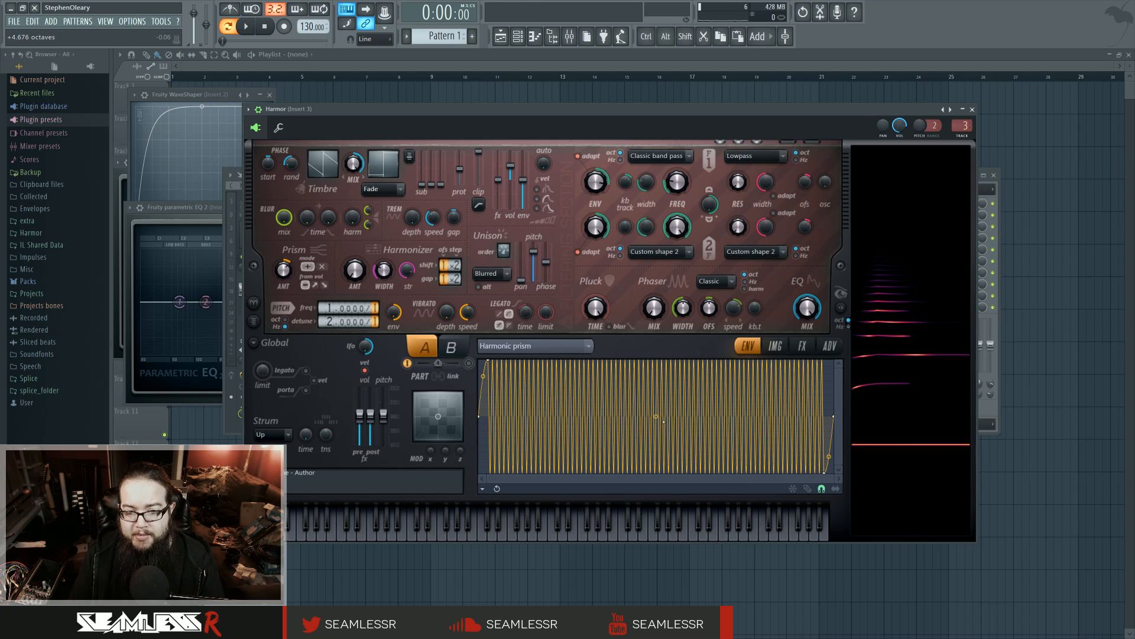
{"action": "left_click", "coordinate": [594, 345]}
{"action": "left_click", "coordinate": [622, 332]}
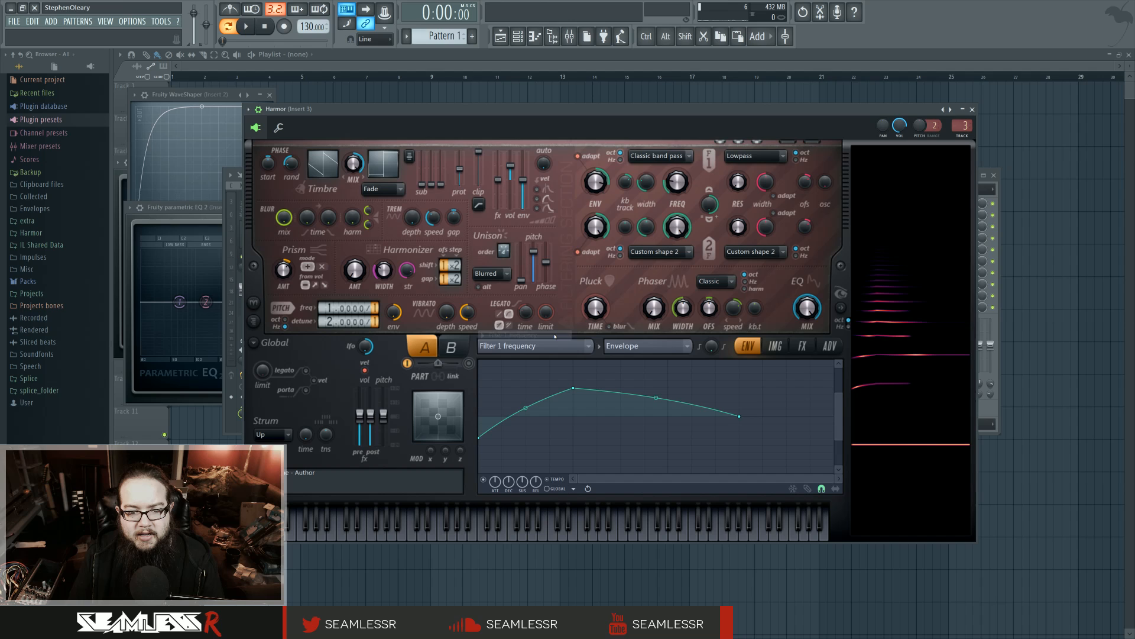
{"action": "left_click", "coordinate": [639, 347]}
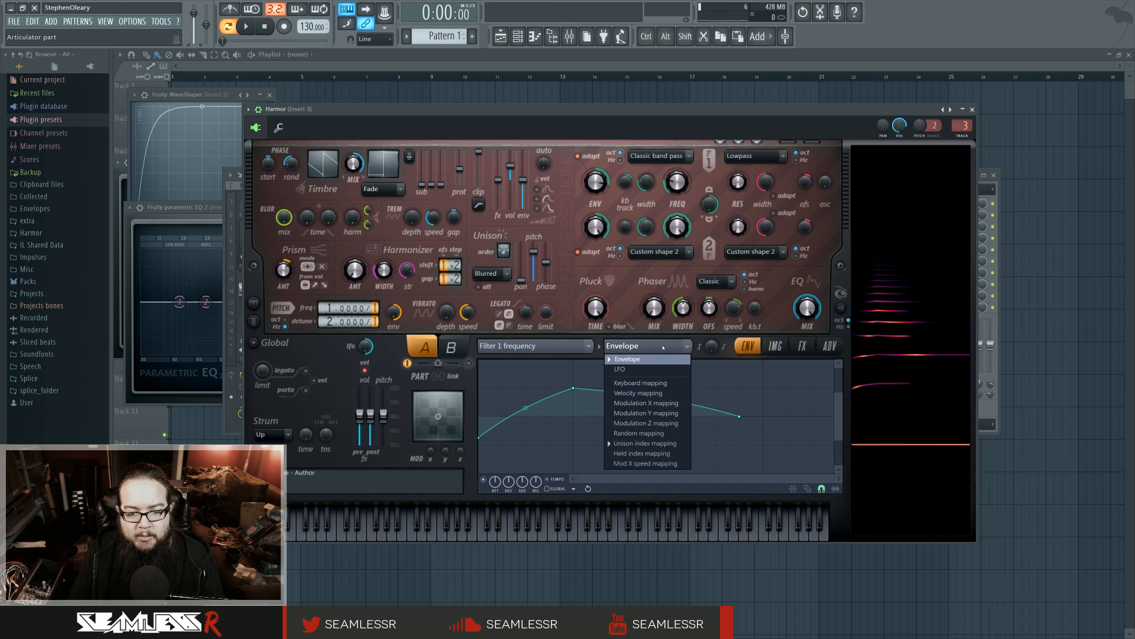
{"action": "left_click", "coordinate": [656, 443]}
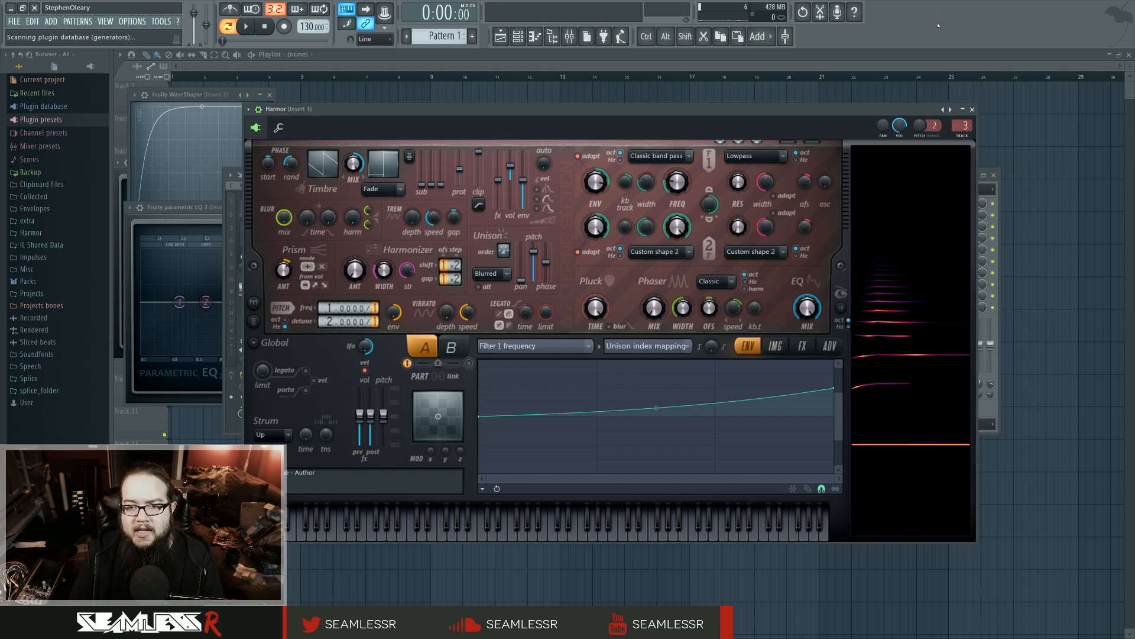
Add a second Harmor instance and route it to mixer track 5
{"action": "key", "text": "F8"}
{"action": "left_click", "coordinate": [677, 161]}
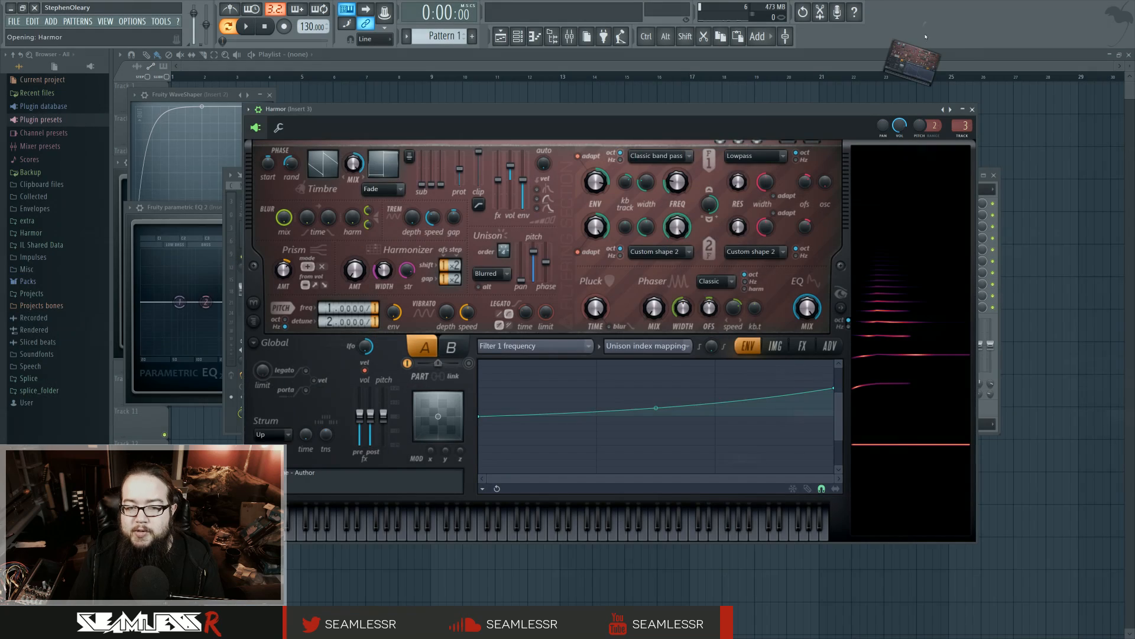
{"action": "key", "text": "ctrl+l"}
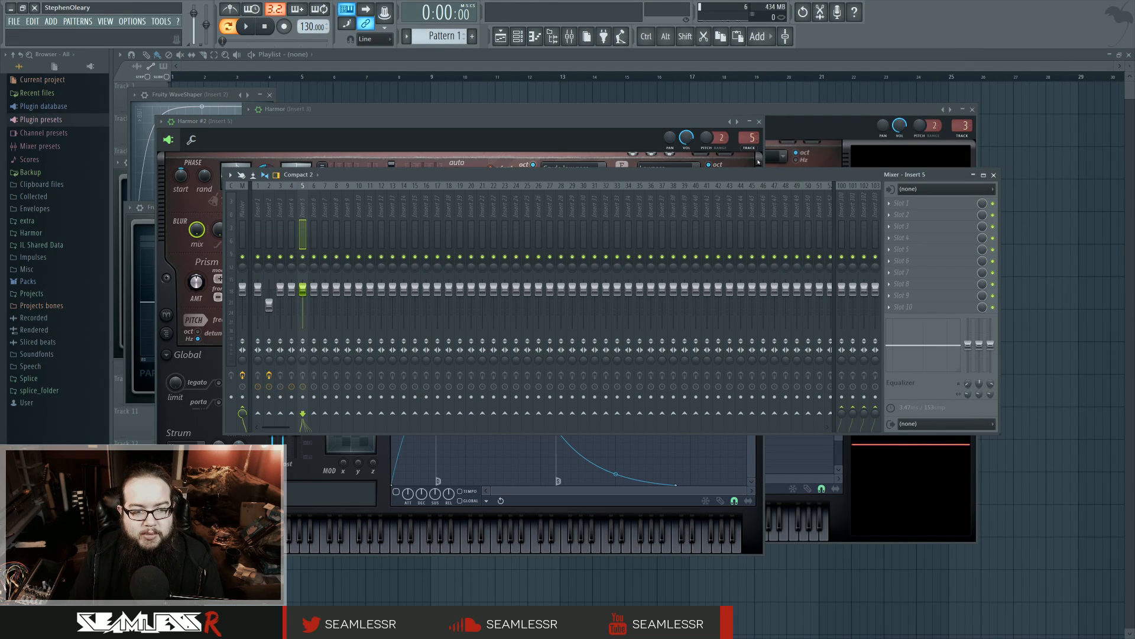
Load Fruity parametric EQ 2 in the first effect slot of mixer insert 5
{"action": "left_click", "coordinate": [895, 208]}
{"action": "mouse_move", "coordinate": [910, 216]}
{"action": "left_click", "coordinate": [1005, 382]}
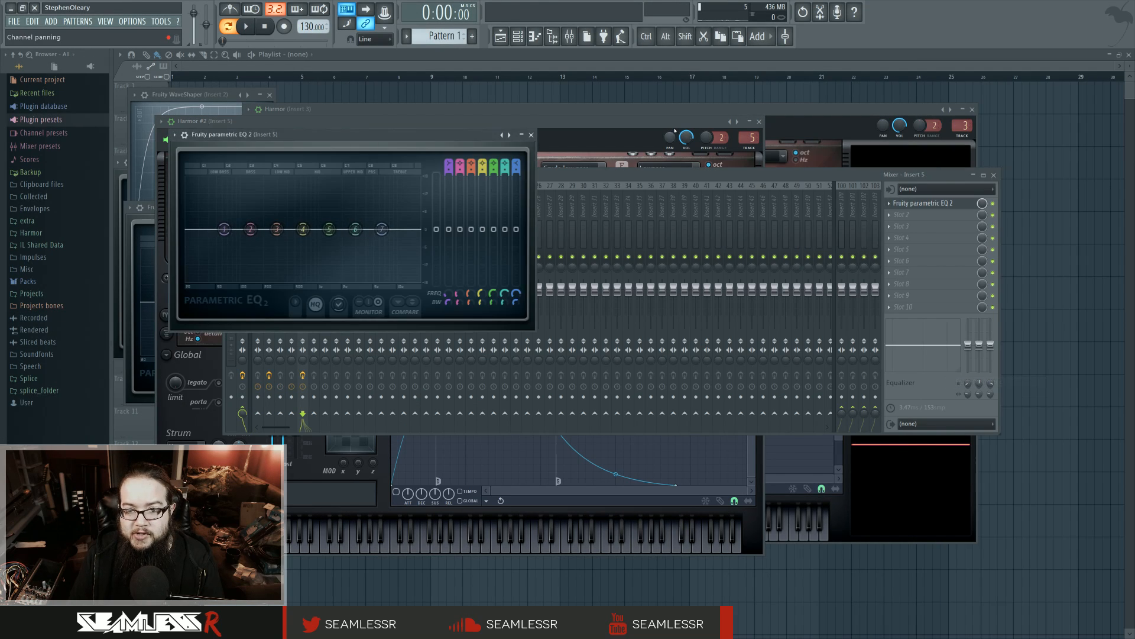
Arrange the new Harmor and equalizer windows so both are visible, and show Harmor's spectral display
{"action": "left_click_drag", "start_coordinate": [674, 127], "coordinate": [956, 121]}
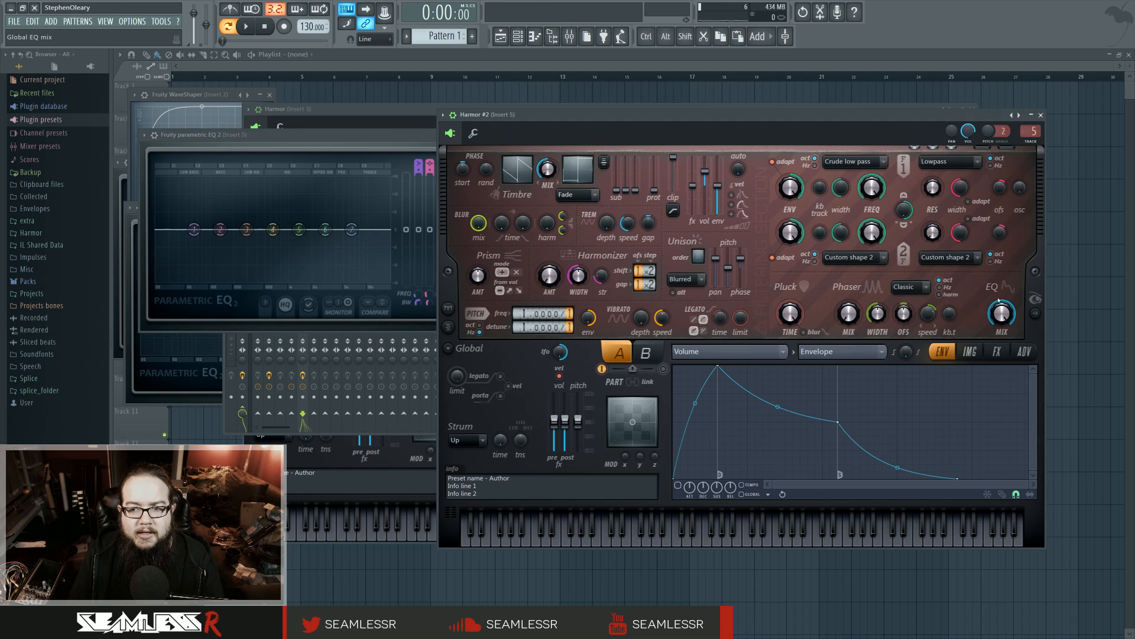
{"action": "left_click", "coordinate": [1036, 314]}
{"action": "left_click_drag", "start_coordinate": [840, 122], "coordinate": [794, 123]}
{"action": "left_click_drag", "start_coordinate": [351, 135], "coordinate": [337, 137]}
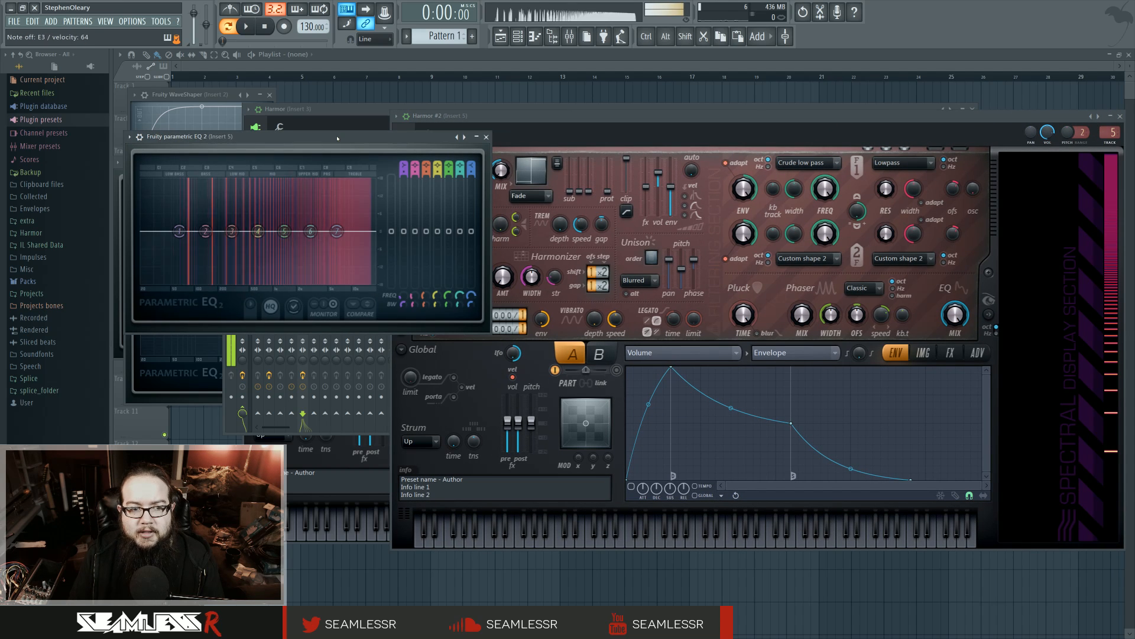
Set filter 1 to Classic band pass and use unison order 3 with the unison pan and pitch lowered
{"action": "left_click", "coordinate": [807, 163]}
{"action": "left_click", "coordinate": [798, 201]}
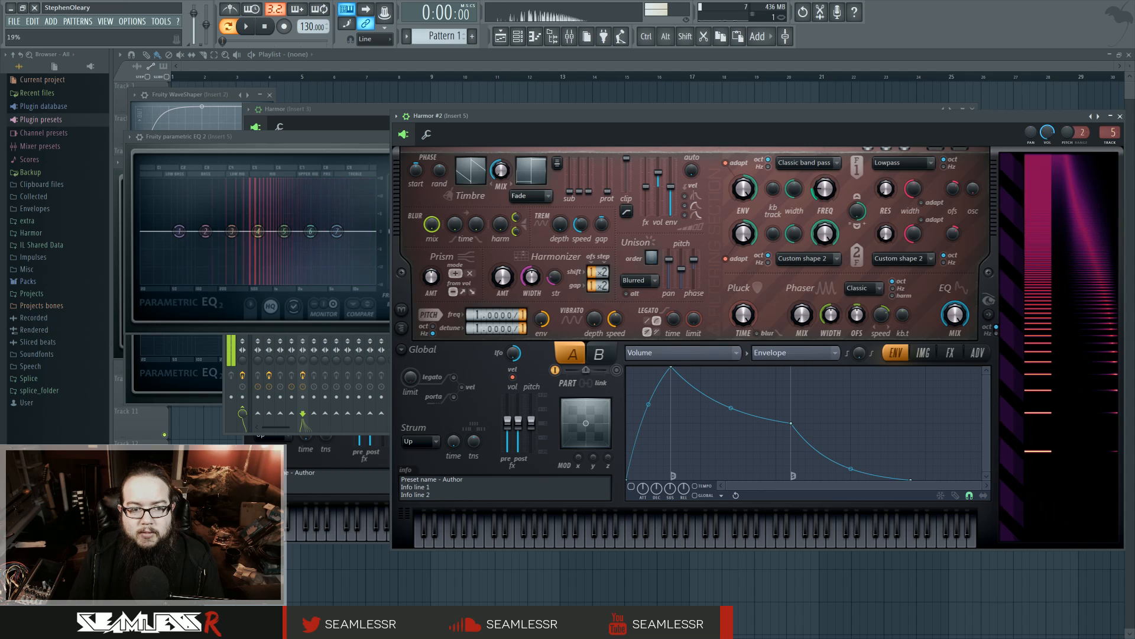
{"action": "right_click", "coordinate": [830, 191]}
{"action": "left_click", "coordinate": [851, 220]}
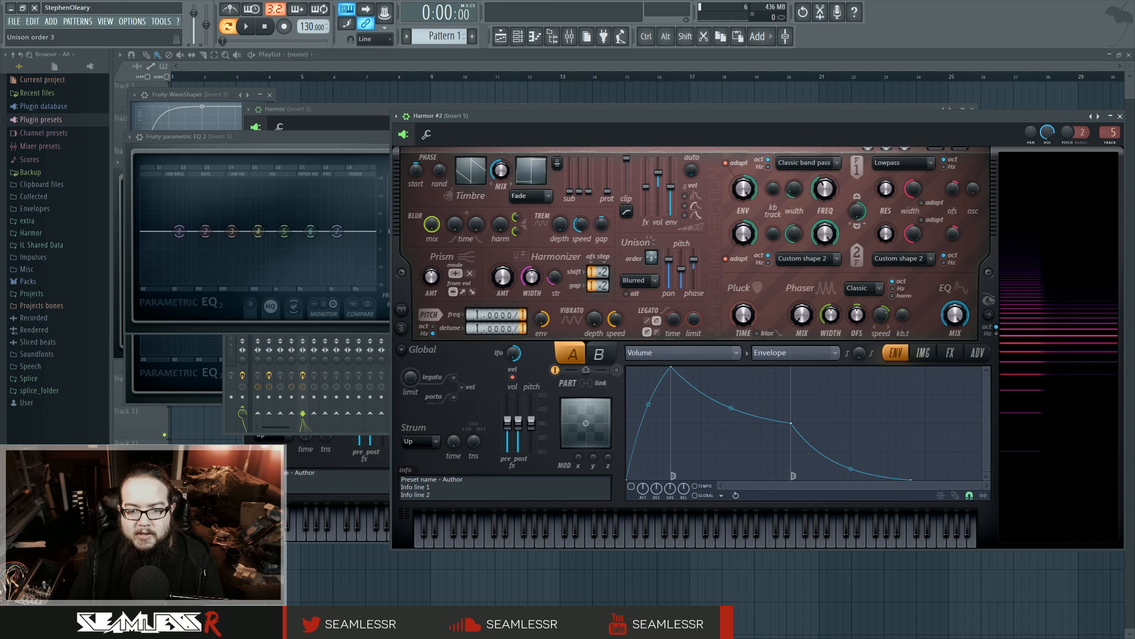
{"action": "left_click_drag", "start_coordinate": [669, 259], "coordinate": [693, 269]}
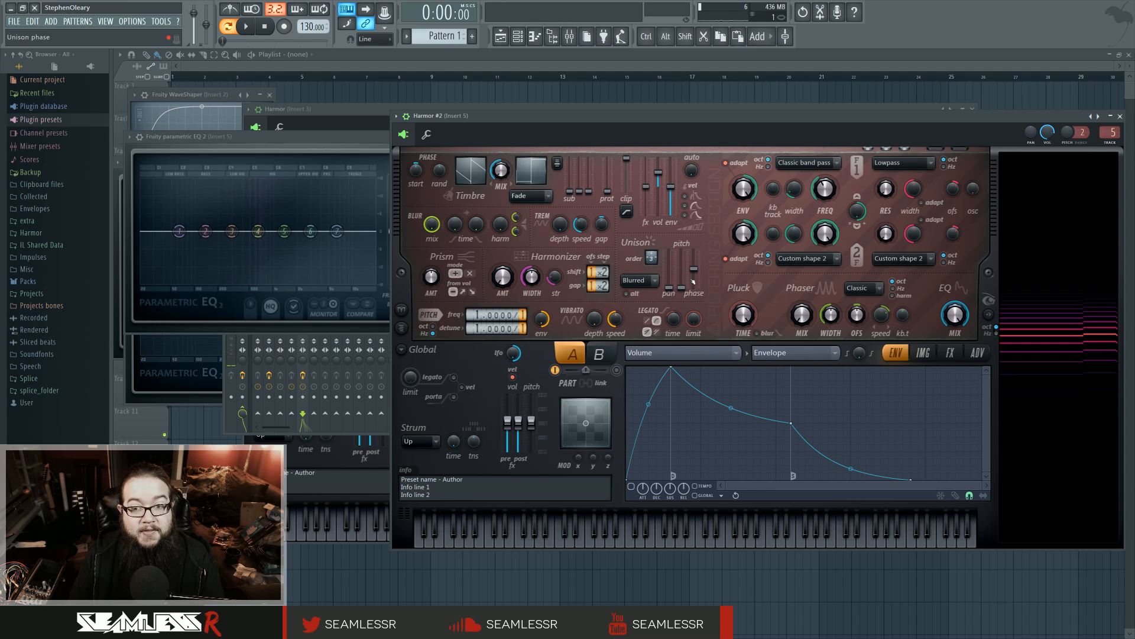
Open the Unison index mapping for Filter 1 frequency in the new Harmor, keeping the unison order at 3
{"action": "right_click", "coordinate": [821, 191]}
{"action": "left_click", "coordinate": [840, 198]}
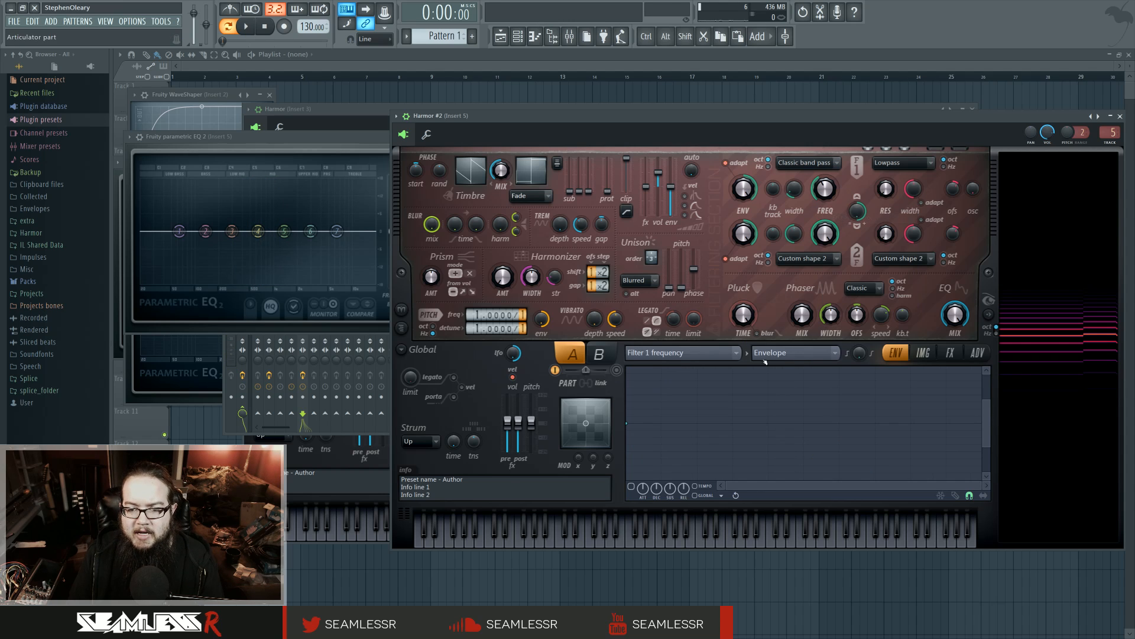
{"action": "left_click", "coordinate": [793, 352]}
{"action": "left_click", "coordinate": [790, 450]}
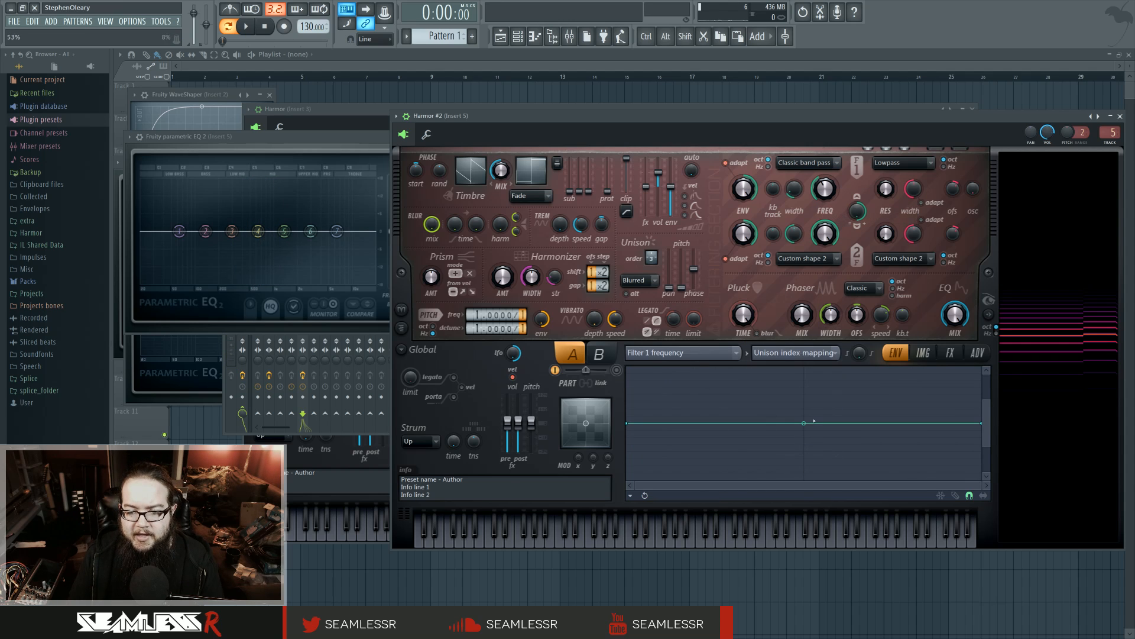
{"action": "left_click_drag", "start_coordinate": [986, 401], "coordinate": [987, 374]}
{"action": "left_click_drag", "start_coordinate": [986, 446], "coordinate": [987, 475]}
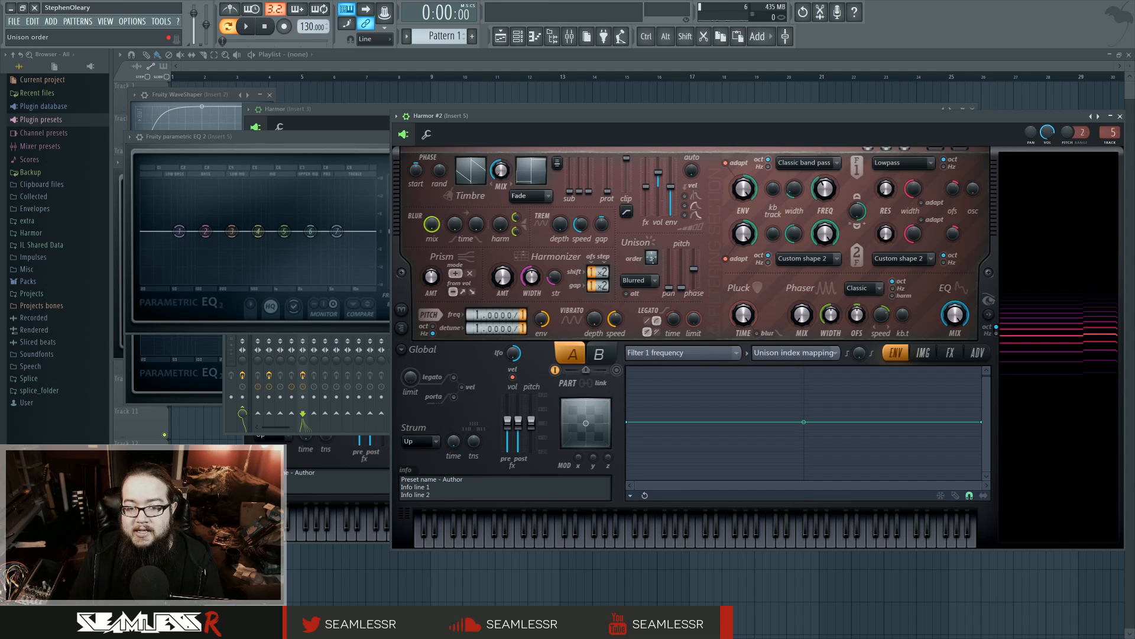
{"action": "left_click_drag", "start_coordinate": [651, 257], "coordinate": [651, 248]}
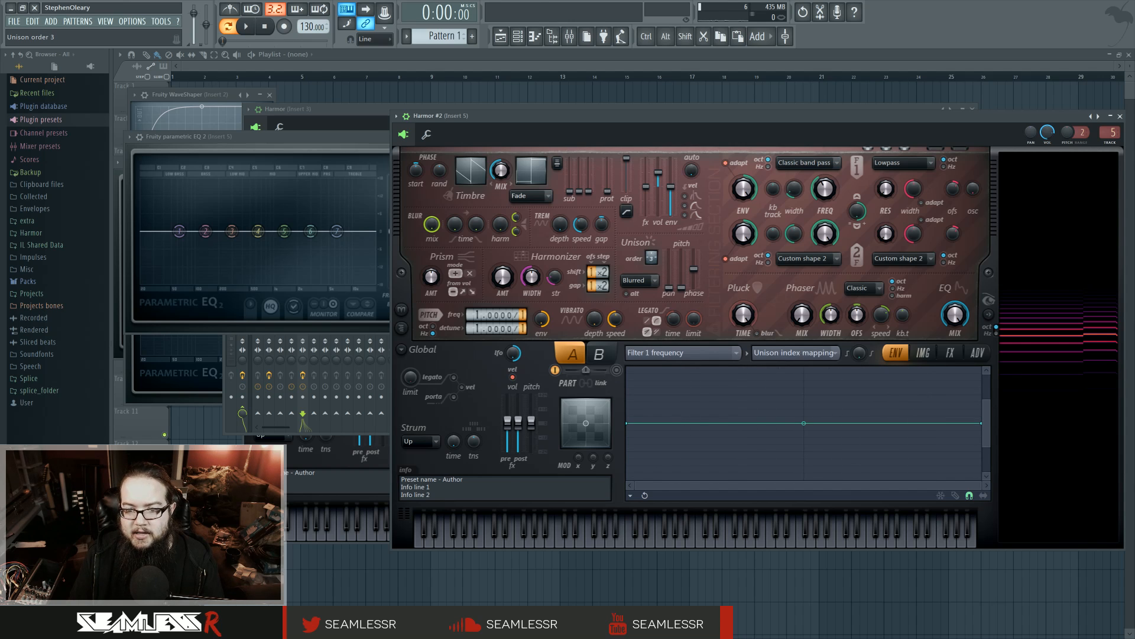
Shape the Filter 1 frequency unison mapping into a straight rising ramp ending at 75%, and adjust the filter 1 frequency
{"action": "left_click_drag", "start_coordinate": [803, 423], "coordinate": [805, 410]}
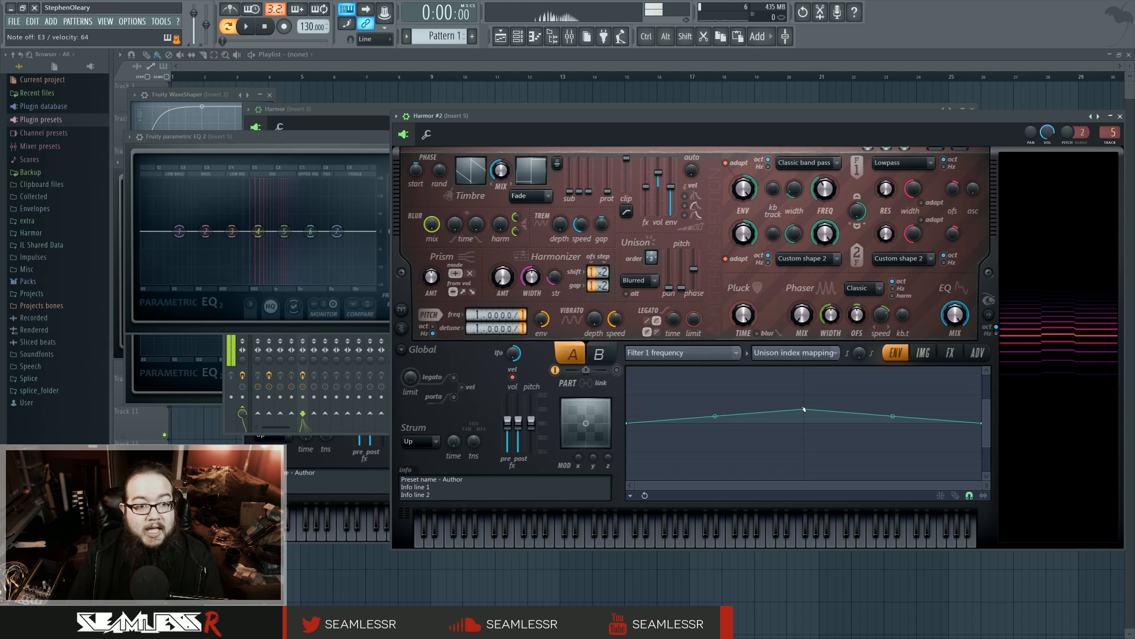
{"action": "left_click_drag", "start_coordinate": [803, 409], "coordinate": [804, 402]}
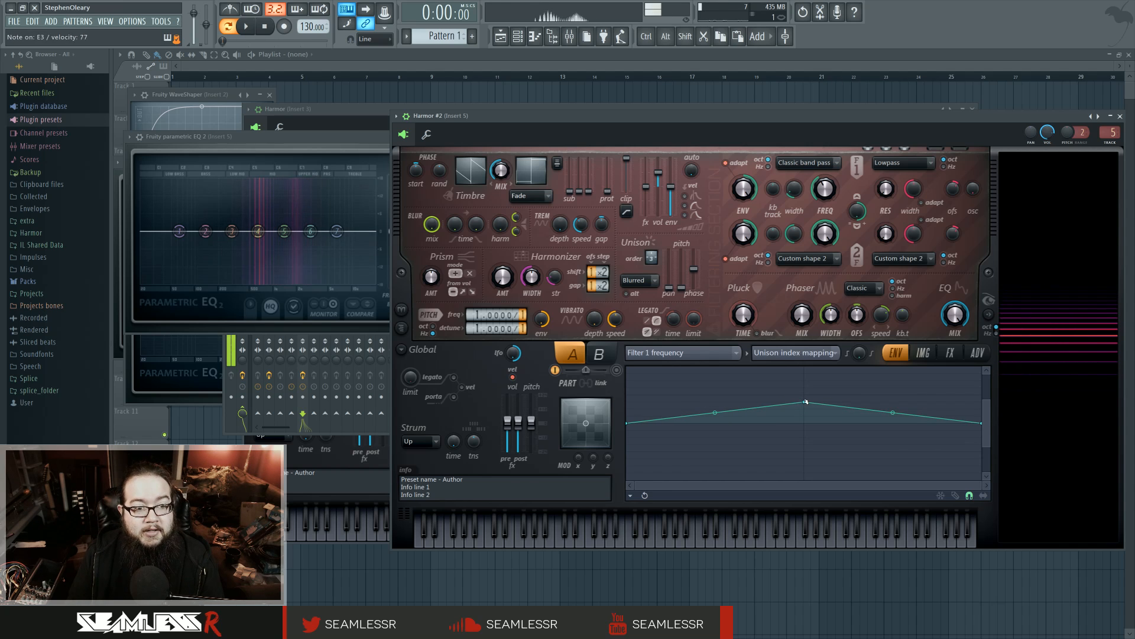
{"action": "left_click_drag", "start_coordinate": [981, 422], "coordinate": [981, 380]}
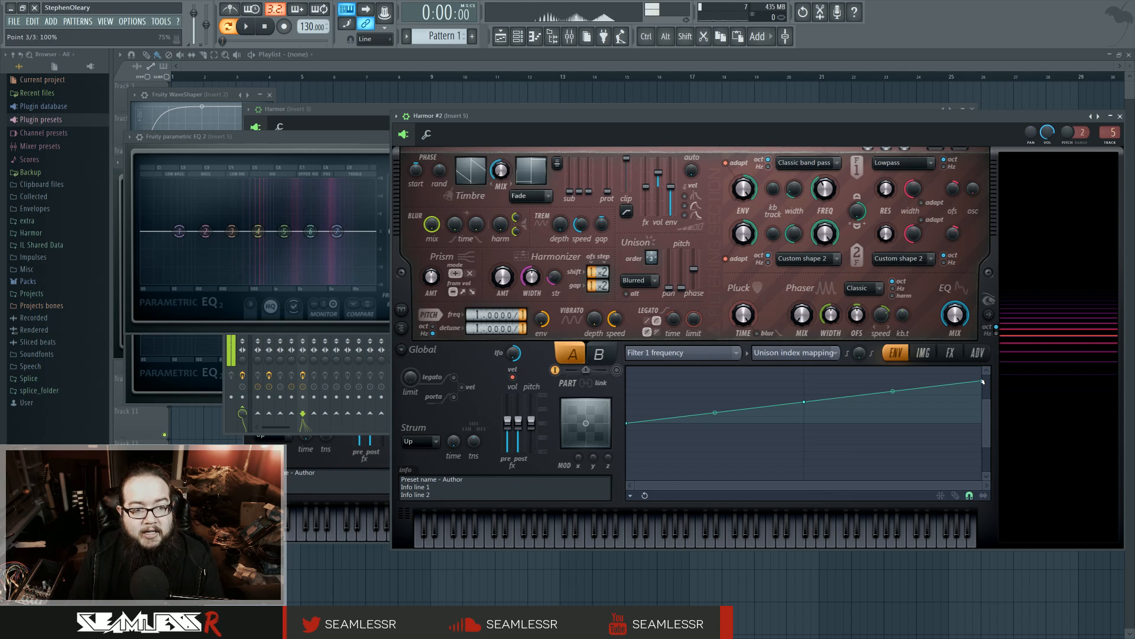
{"action": "mouse_move", "coordinate": [827, 198]}
{"action": "left_mouse_down"}
{"action": "mouse_move", "coordinate": [827, 221]}
{"action": "mouse_move", "coordinate": [826, 187]}
{"action": "mouse_move", "coordinate": [826, 218]}
{"action": "mouse_move", "coordinate": [828, 201]}
{"action": "left_mouse_up"}
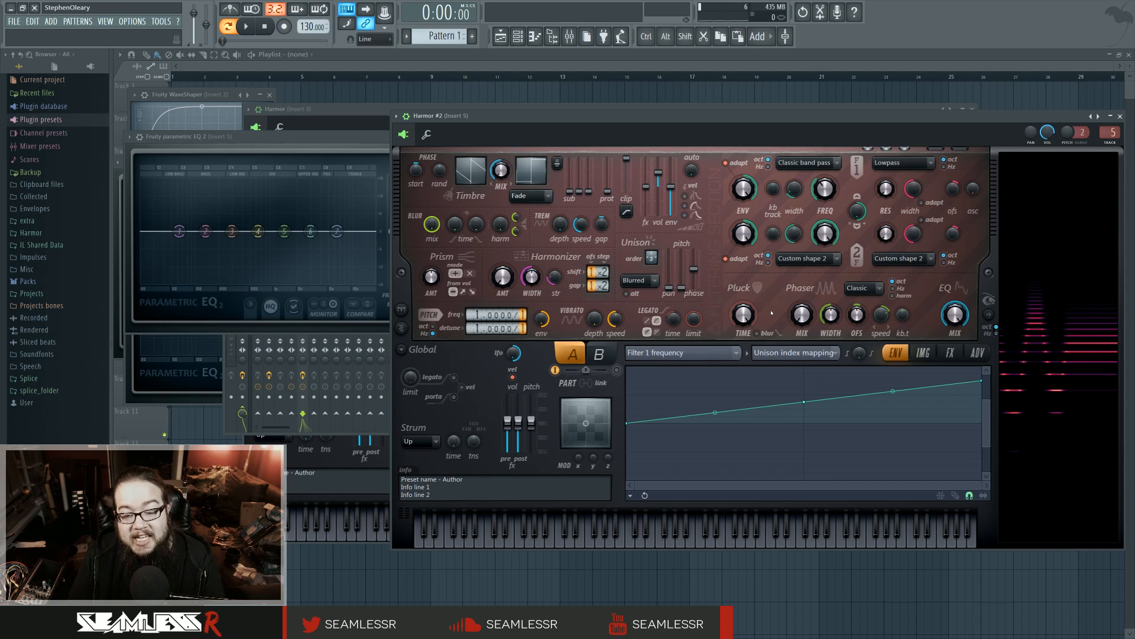
View the Phaser mix and Timbre 1 & 2 mix articulators as other targets for modulation
{"action": "right_click", "coordinate": [800, 312]}
{"action": "left_click", "coordinate": [828, 436]}
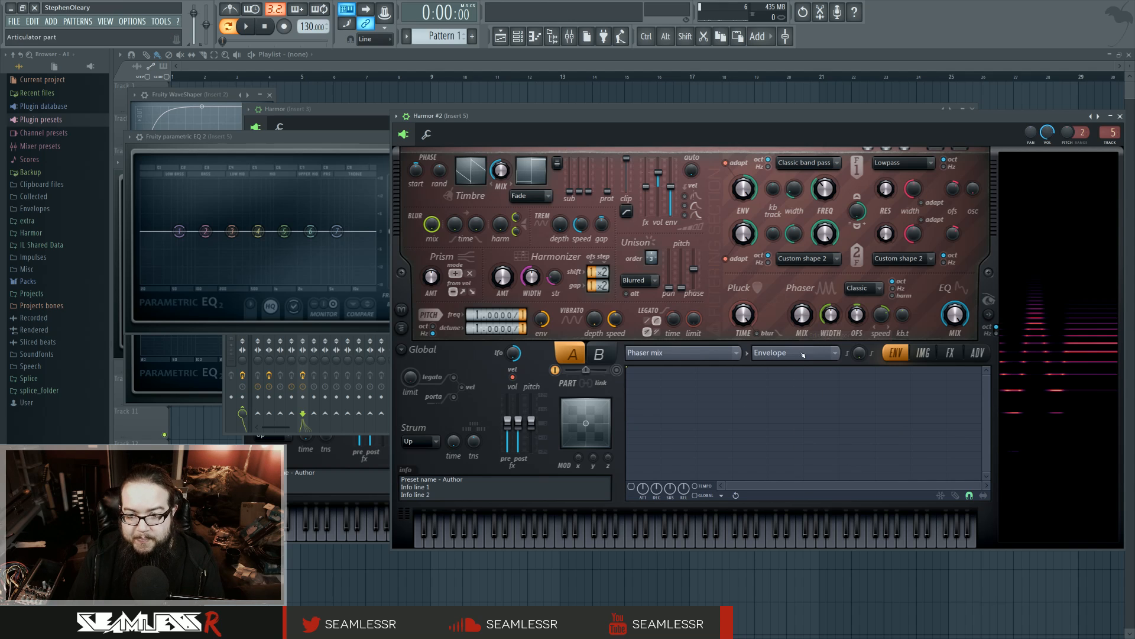
{"action": "left_click", "coordinate": [795, 352]}
{"action": "left_click", "coordinate": [800, 287]}
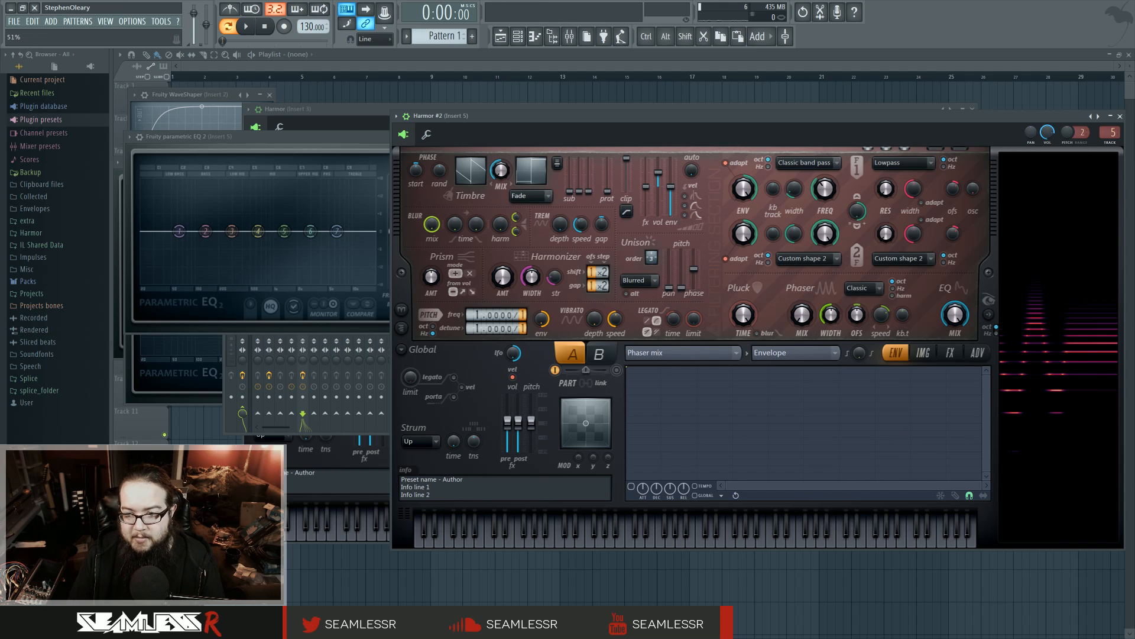
{"action": "right_click", "coordinate": [501, 172]}
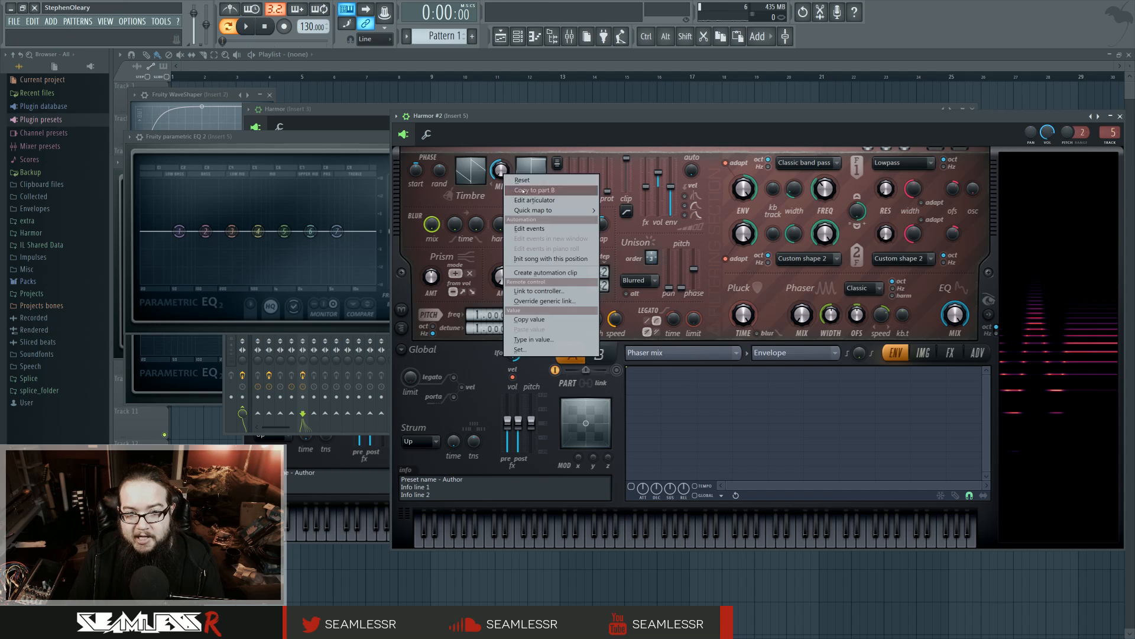
{"action": "left_click", "coordinate": [529, 200]}
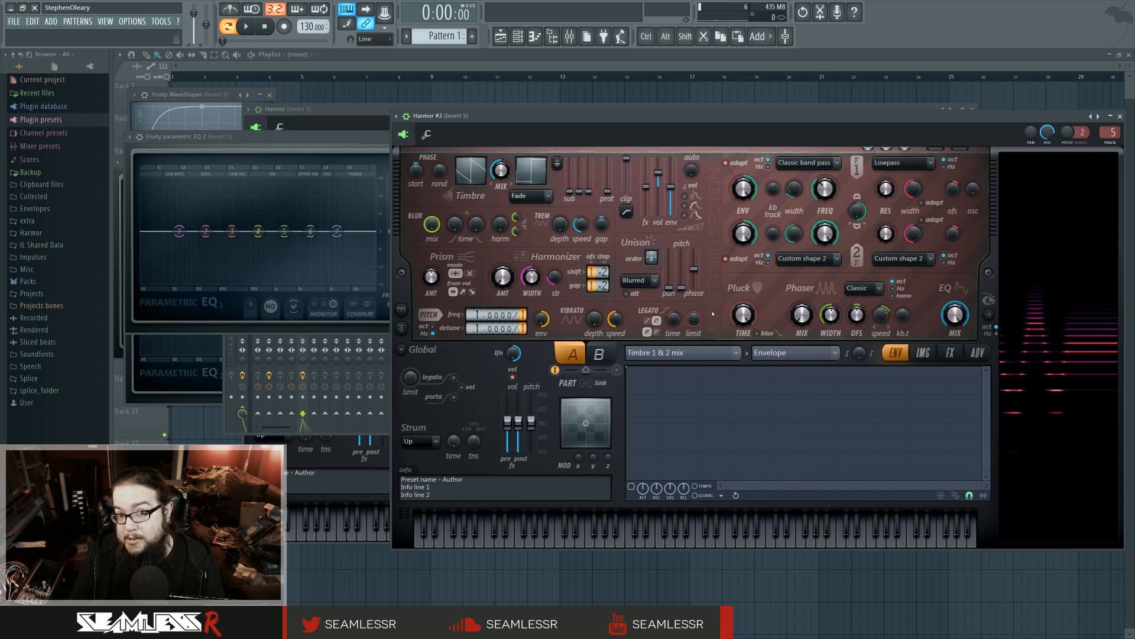
Close the second Harmor and its equalizer window and return to the original Harmor patch
{"action": "left_click", "coordinate": [1119, 116]}
{"action": "left_click", "coordinate": [486, 137]}
{"action": "left_click", "coordinate": [531, 116]}
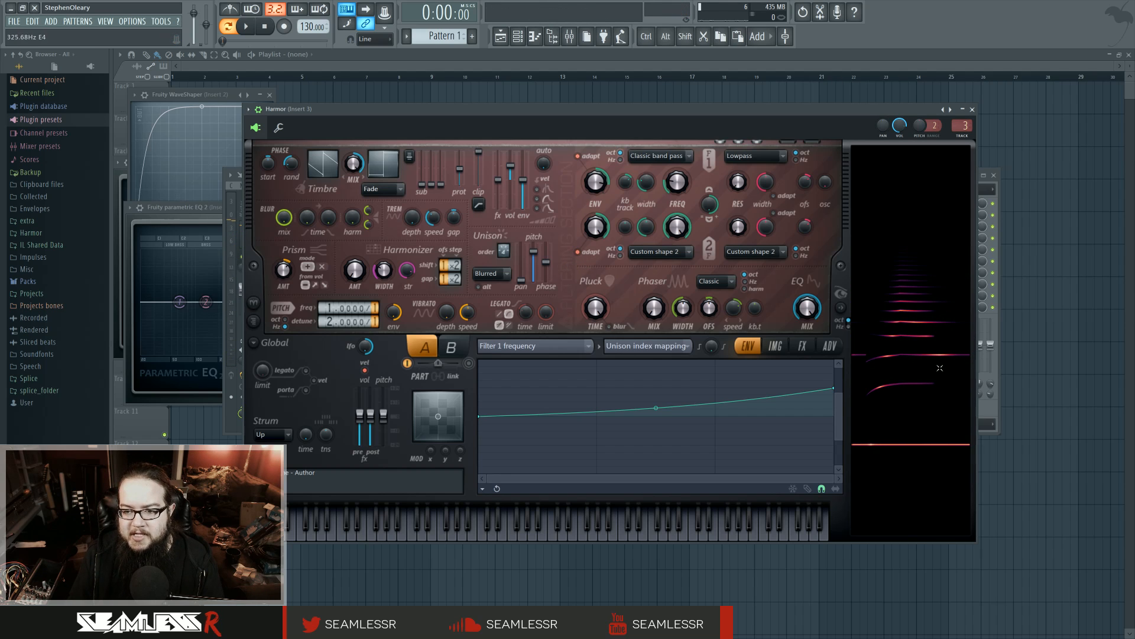
Load Fruity parametric EQ 2 in the first slot of mixer insert 3 and bring the original Harmor forward
{"action": "key", "text": "F9"}
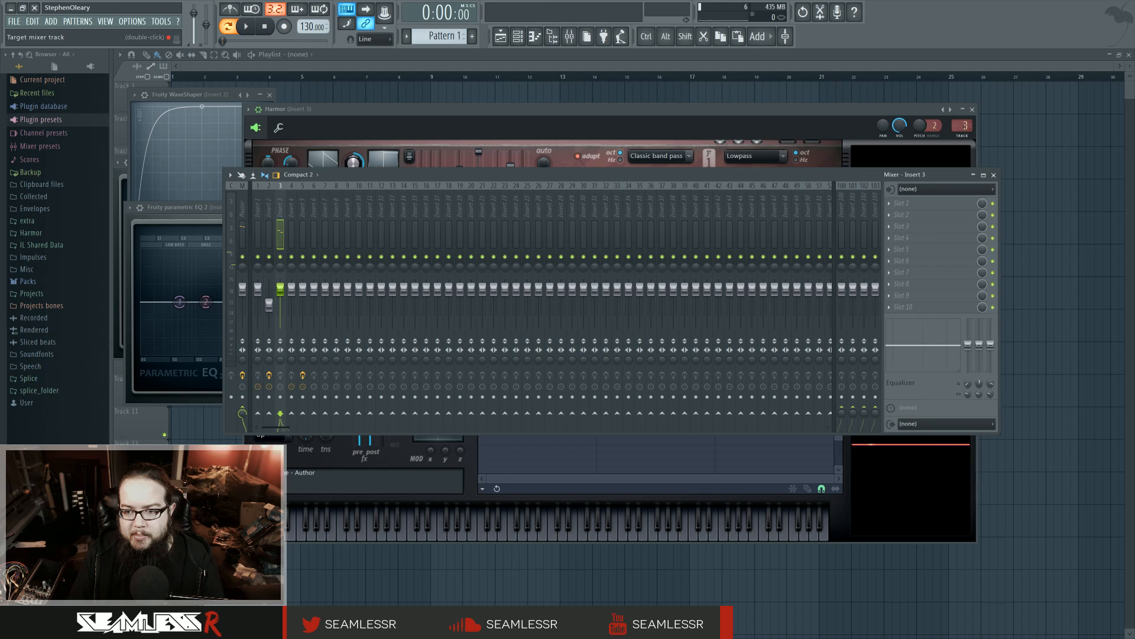
{"action": "left_click", "coordinate": [914, 203]}
{"action": "left_click", "coordinate": [994, 382]}
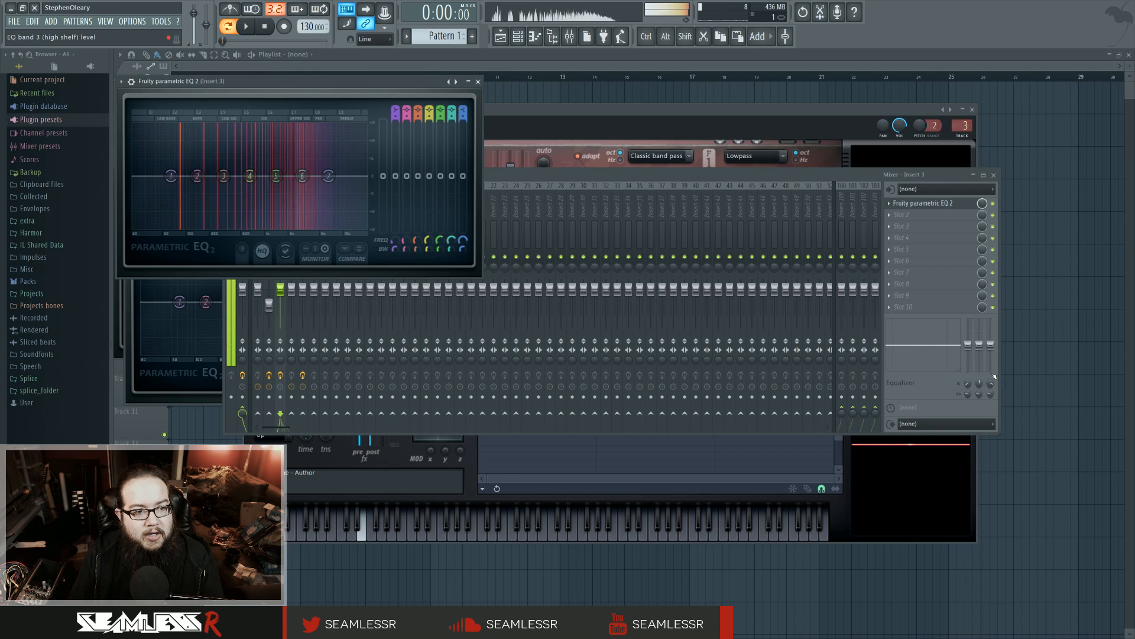
{"action": "left_click", "coordinate": [594, 111]}
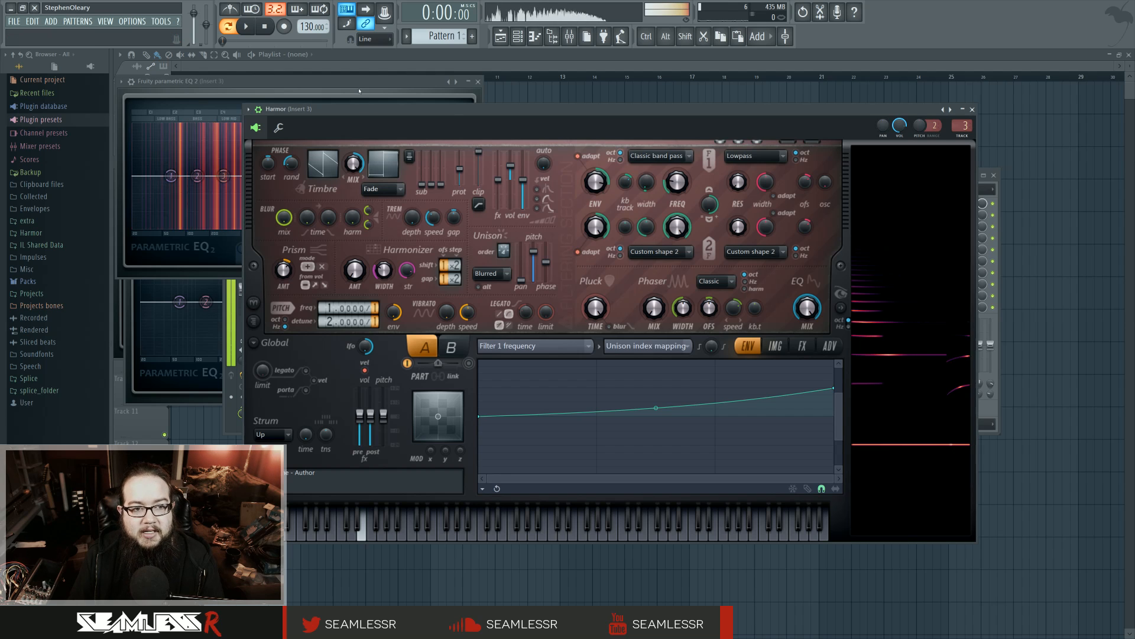
Examine the patch's spectrum in the insert 3 Parametric EQ 2, close that equalizer window and return to Harmor
{"action": "left_click", "coordinate": [408, 83]}
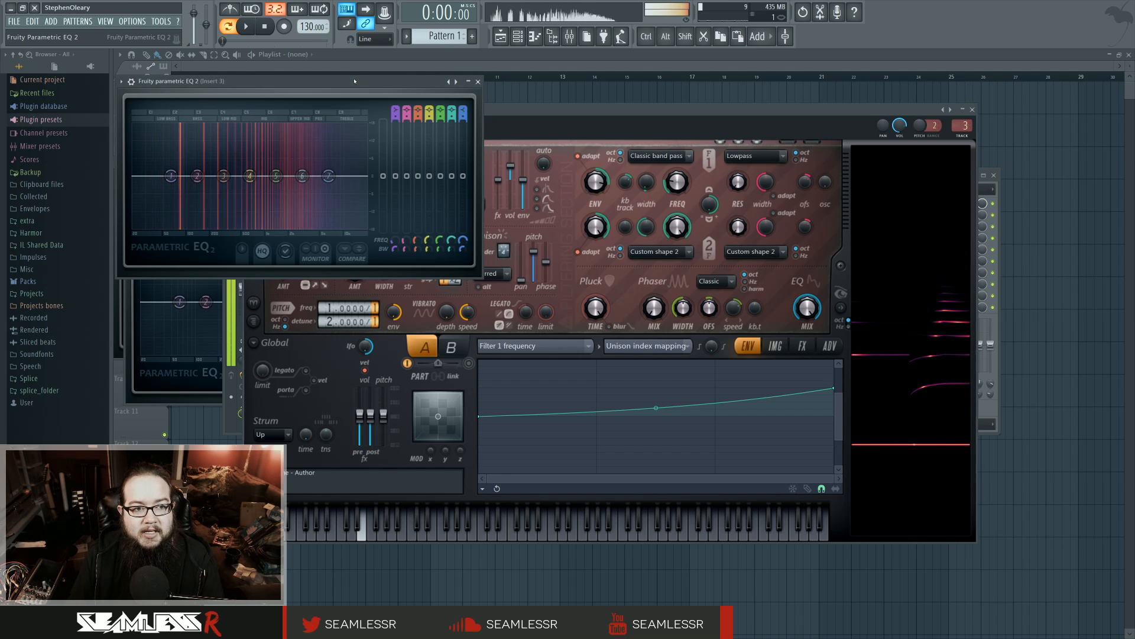
{"action": "left_click", "coordinate": [650, 188]}
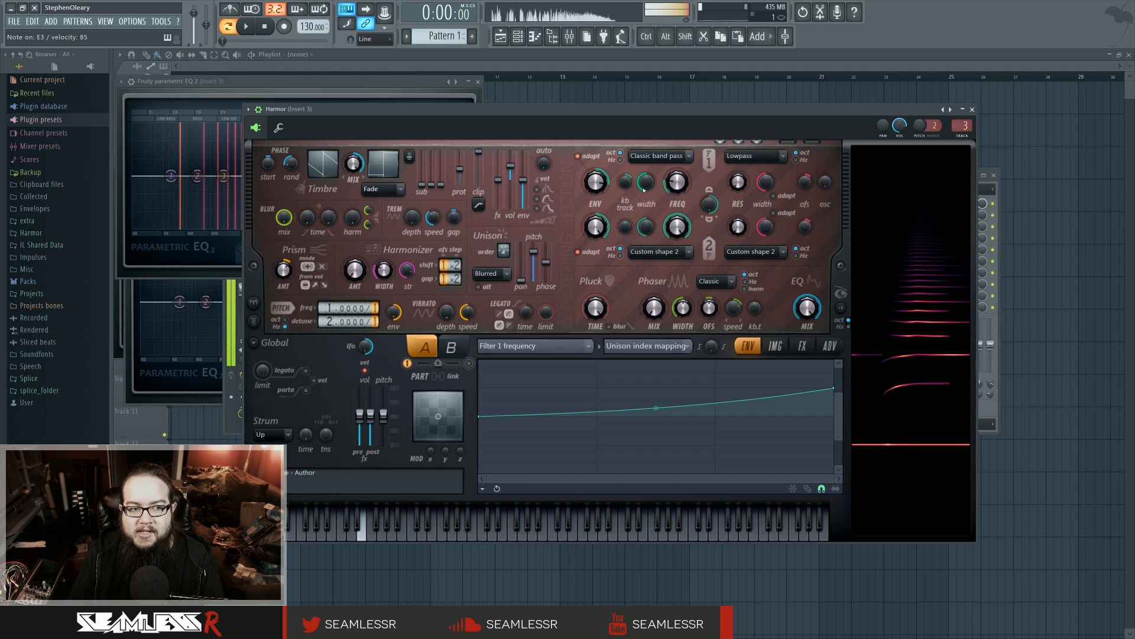
{"action": "left_click", "coordinate": [478, 83]}
{"action": "left_click", "coordinate": [478, 82]}
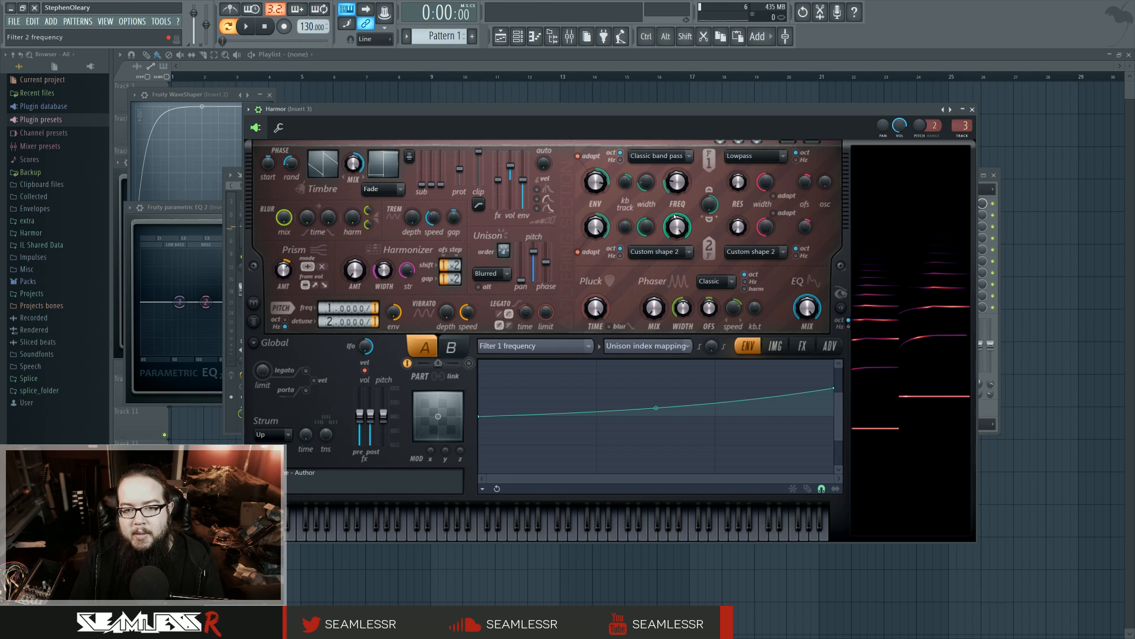
{"action": "left_click", "coordinate": [628, 184]}
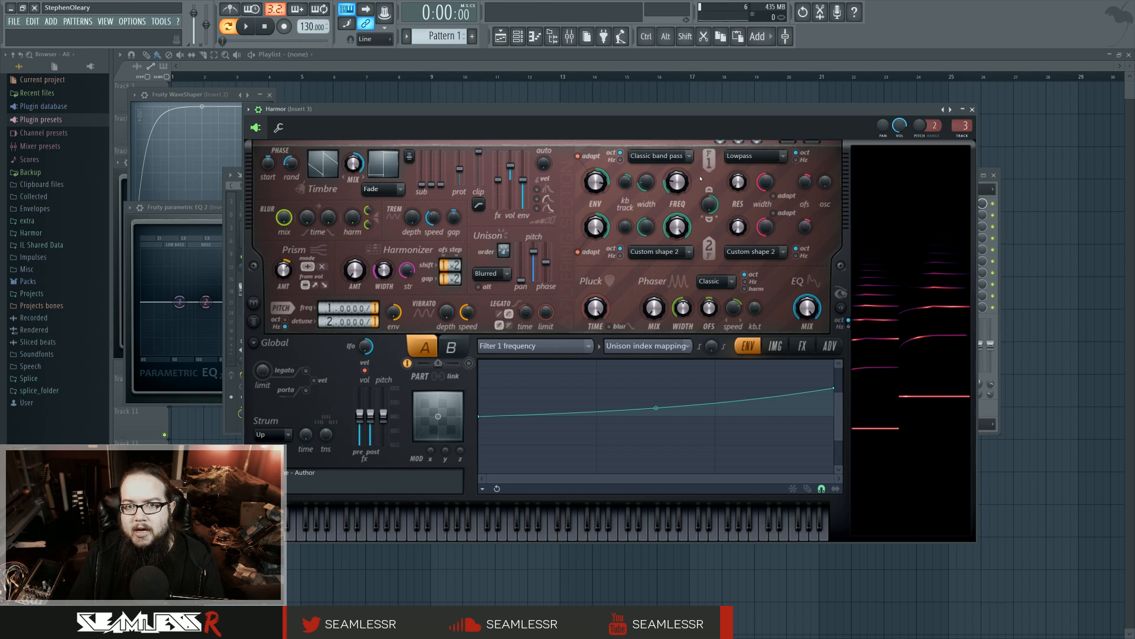
Show Harmor's effects settings and audition the Log distortion type, ending back on Hill
{"action": "left_click", "coordinate": [802, 348]}
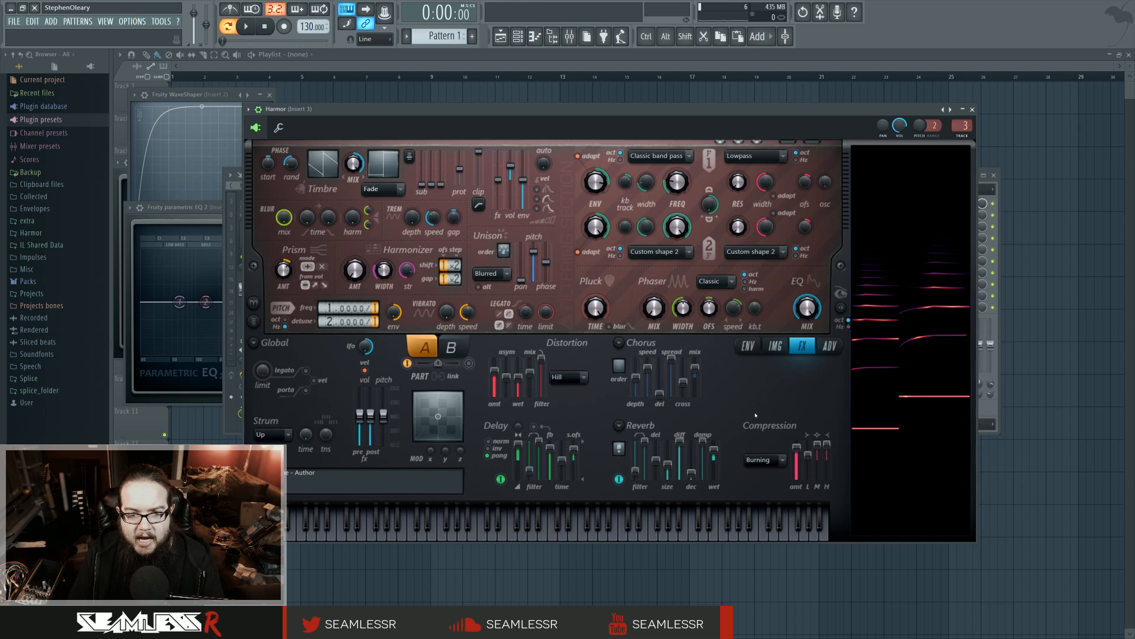
{"action": "left_click", "coordinate": [577, 378]}
{"action": "left_click", "coordinate": [569, 437]}
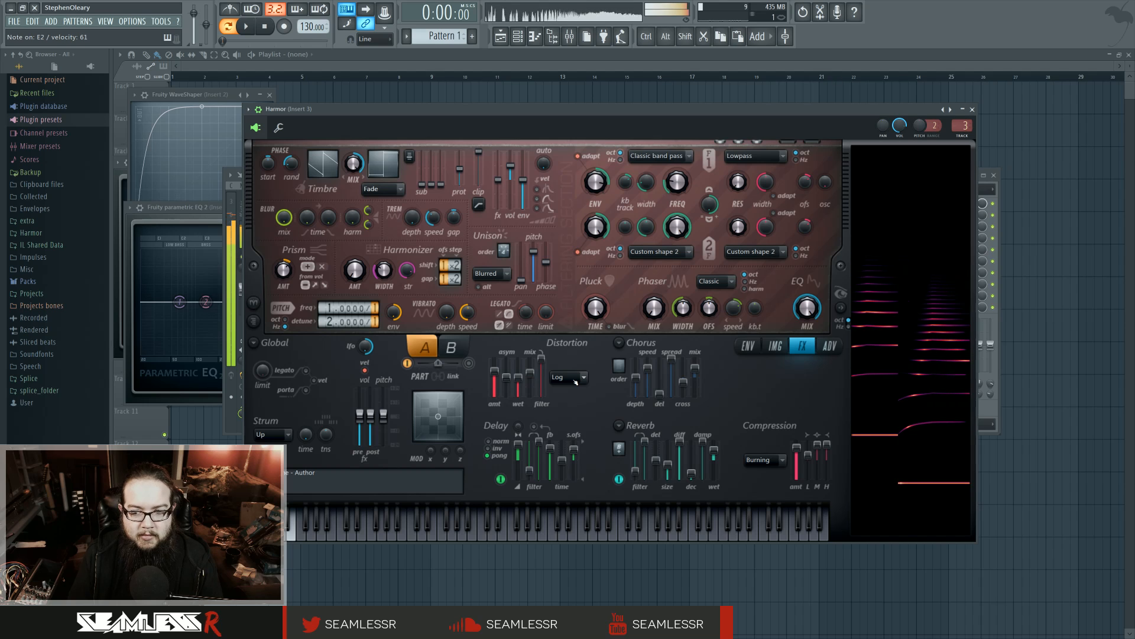
{"action": "left_click", "coordinate": [577, 377]}
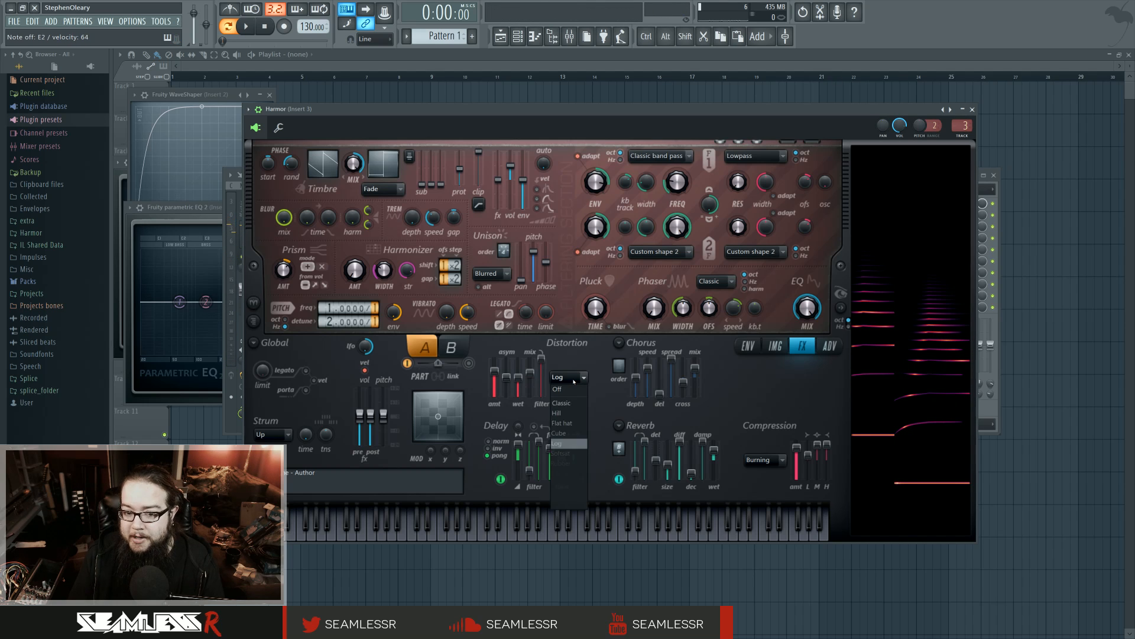
{"action": "left_click", "coordinate": [570, 413]}
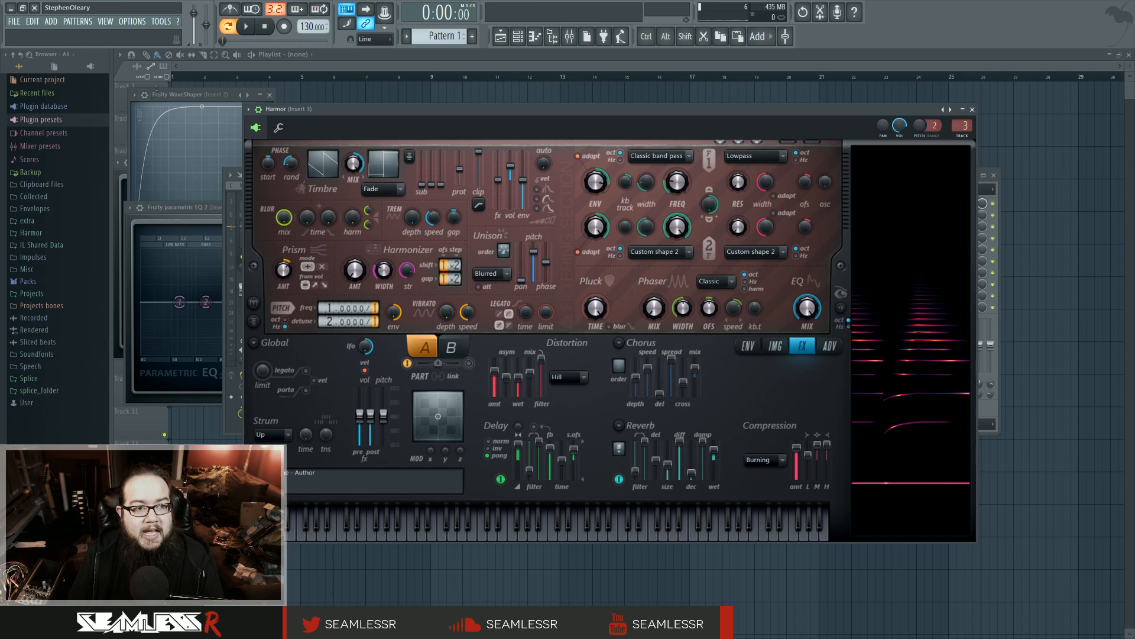
Set the end point of the insert 2 WaveShaper curve to Smooth stairs, reshape it into fewer, larger steps, and close the WaveShaper
{"action": "left_click", "coordinate": [204, 95]}
{"action": "left_click_drag", "start_coordinate": [204, 96], "coordinate": [260, 198]}
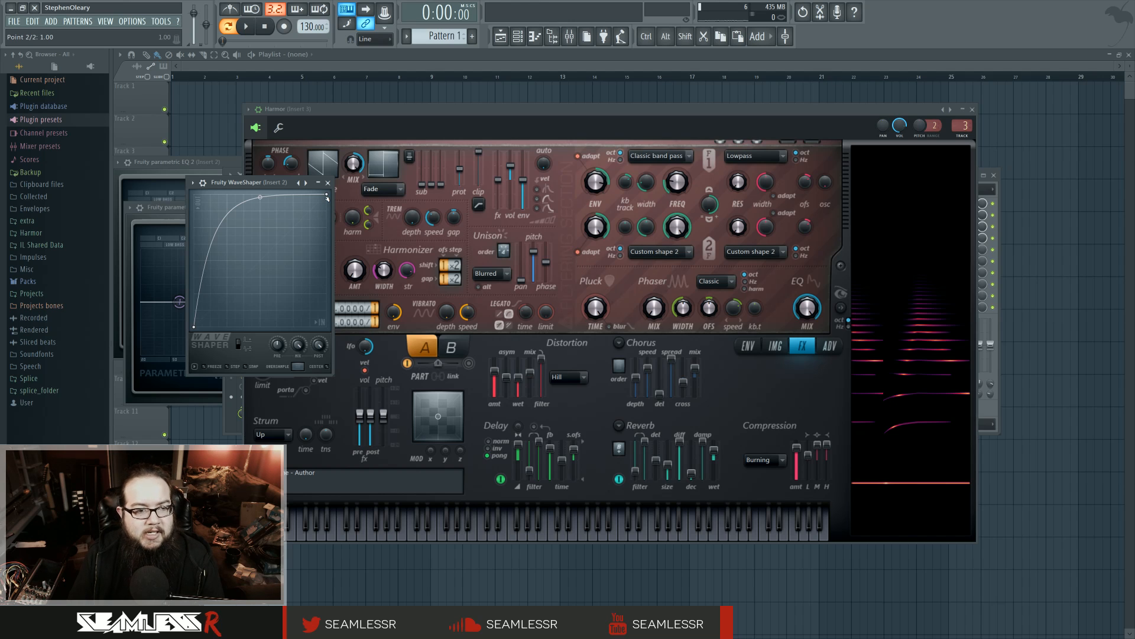
{"action": "right_click", "coordinate": [326, 195]}
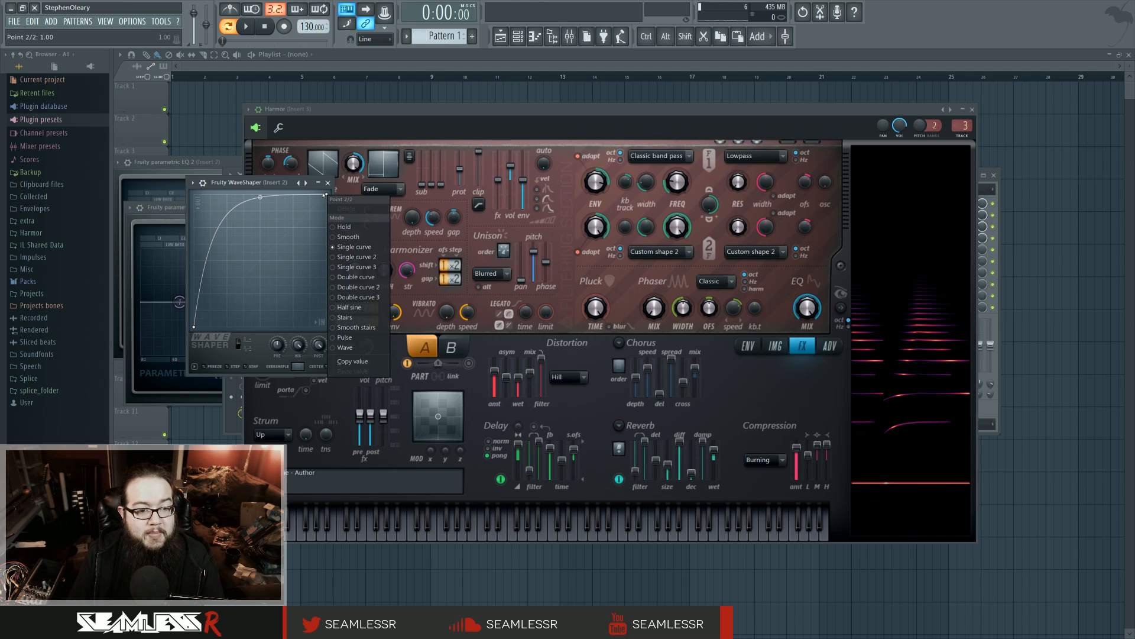
{"action": "left_click", "coordinate": [367, 327]}
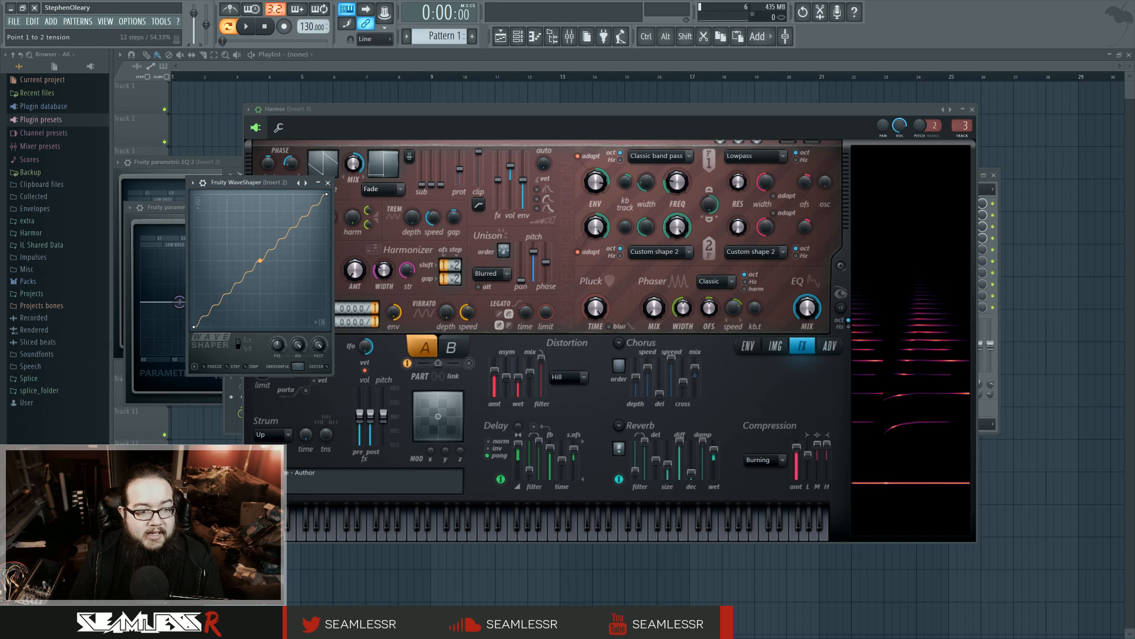
{"action": "left_click_drag", "start_coordinate": [260, 260], "coordinate": [261, 240]}
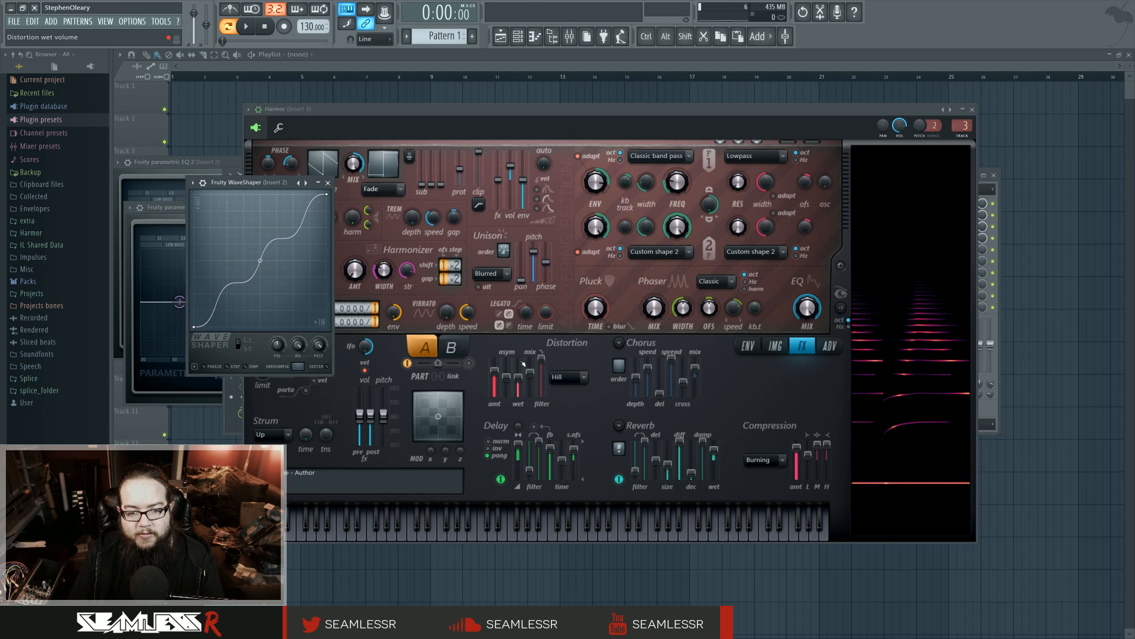
{"action": "left_click", "coordinate": [327, 182]}
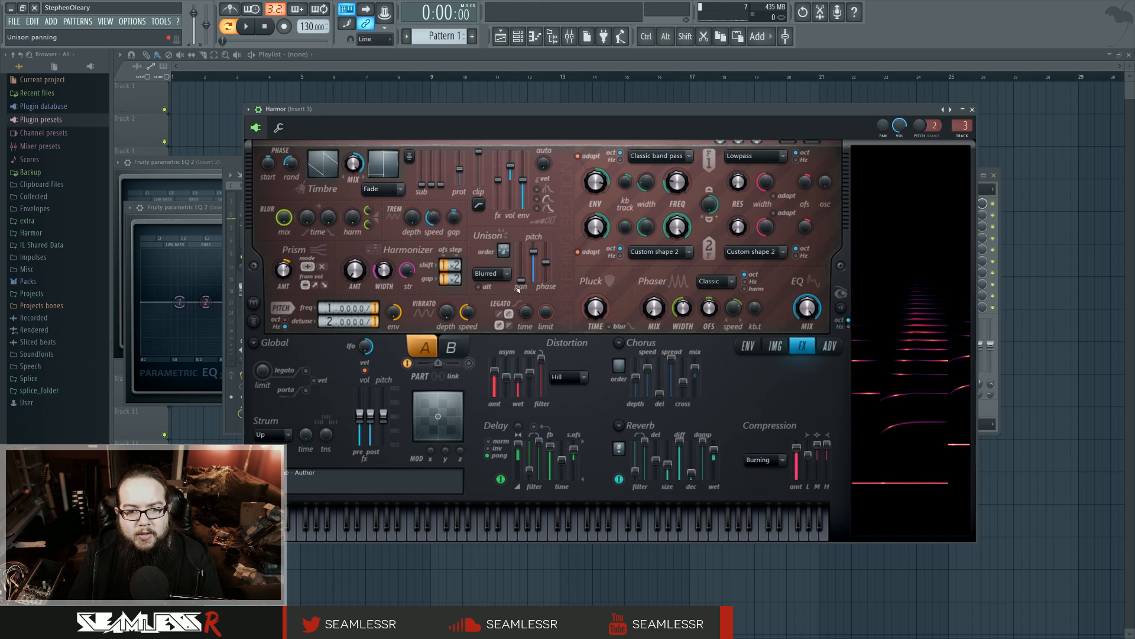
Raise the unison panning to audition the stereo spread, and return it to its minimum
{"action": "left_click_drag", "start_coordinate": [521, 282], "coordinate": [521, 279]}
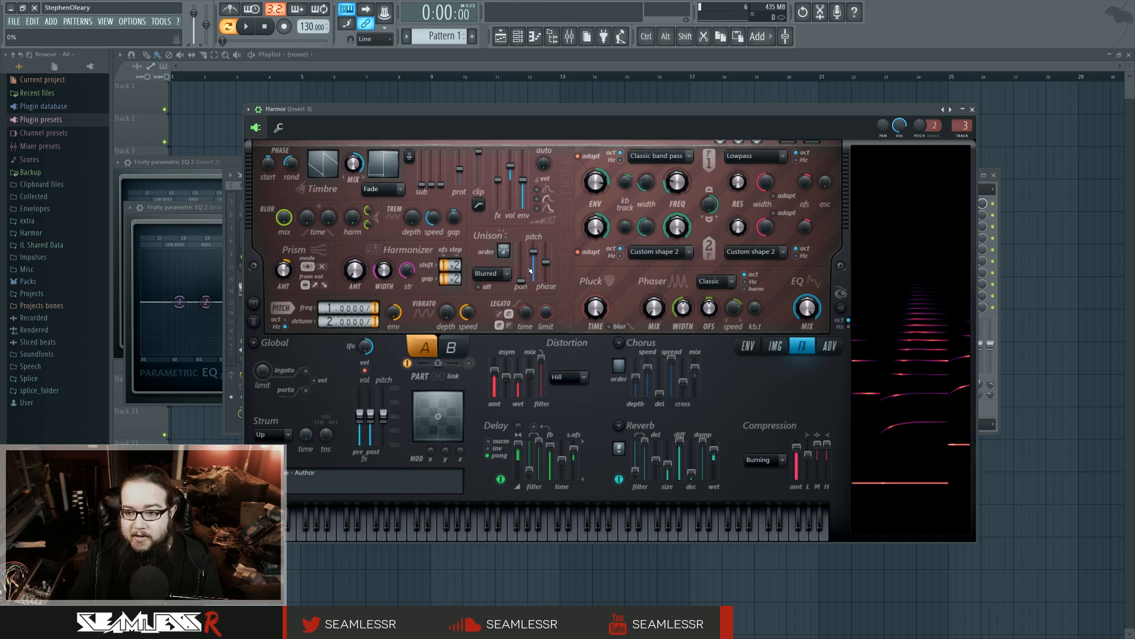
{"action": "left_click_drag", "start_coordinate": [512, 275], "coordinate": [513, 258]}
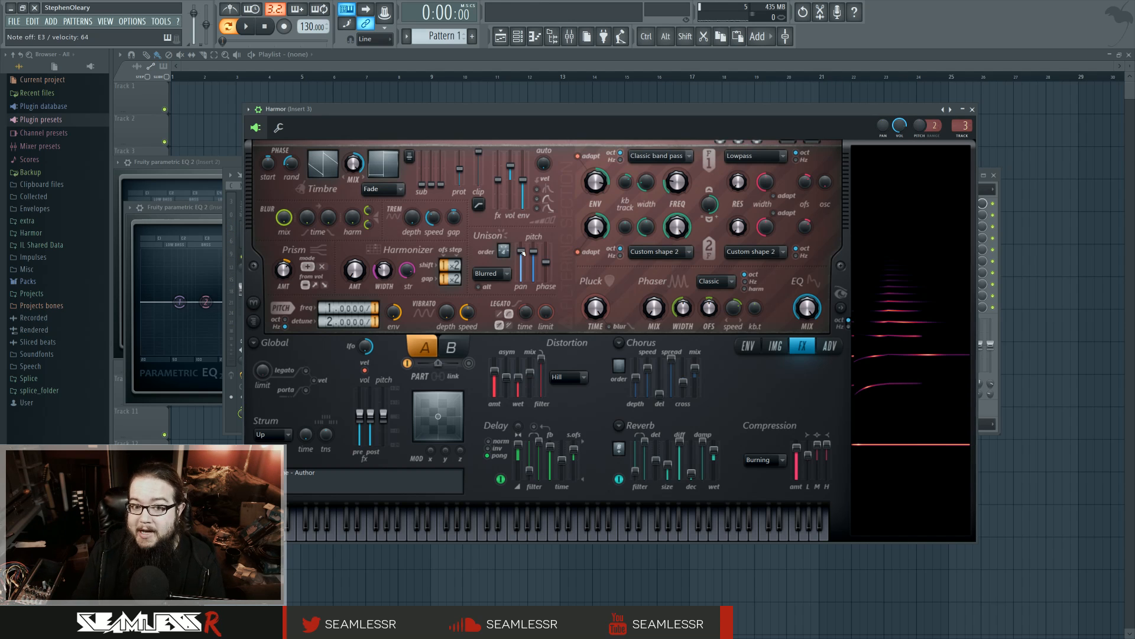
{"action": "left_click_drag", "start_coordinate": [522, 252], "coordinate": [522, 281]}
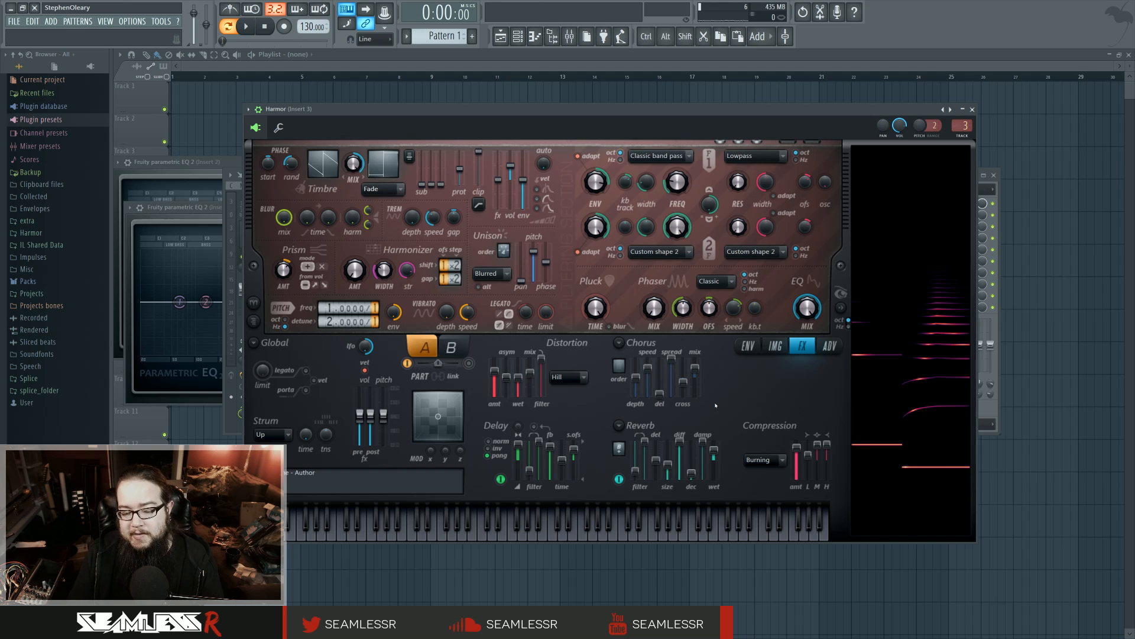
View the available compression types, keeping Burning selected
{"action": "left_click", "coordinate": [768, 460]}
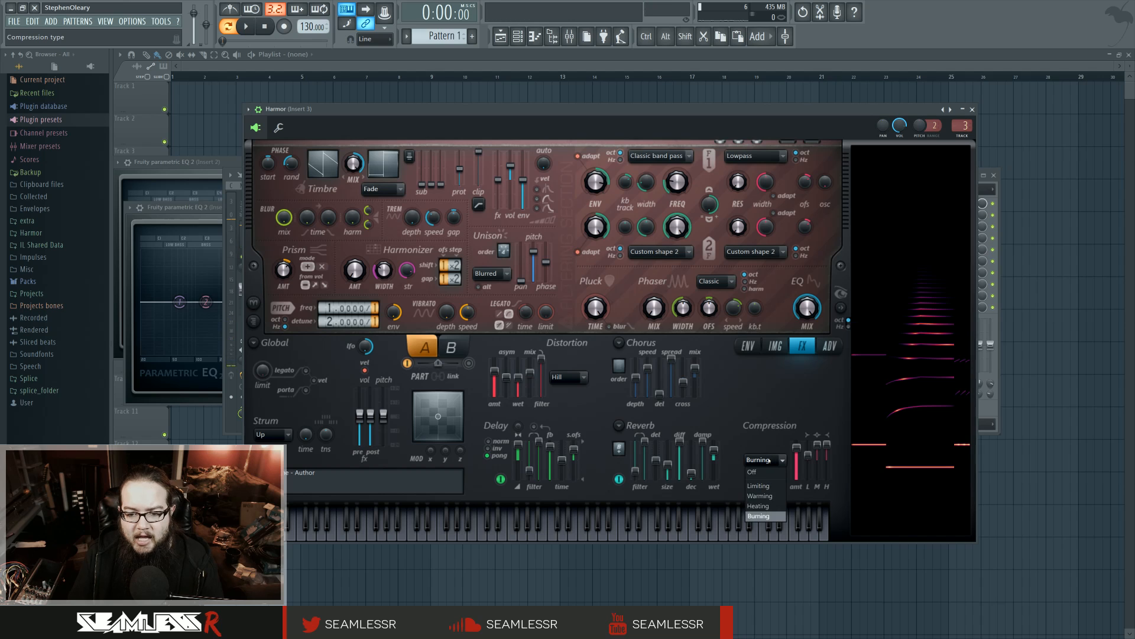
{"action": "left_click", "coordinate": [770, 461]}
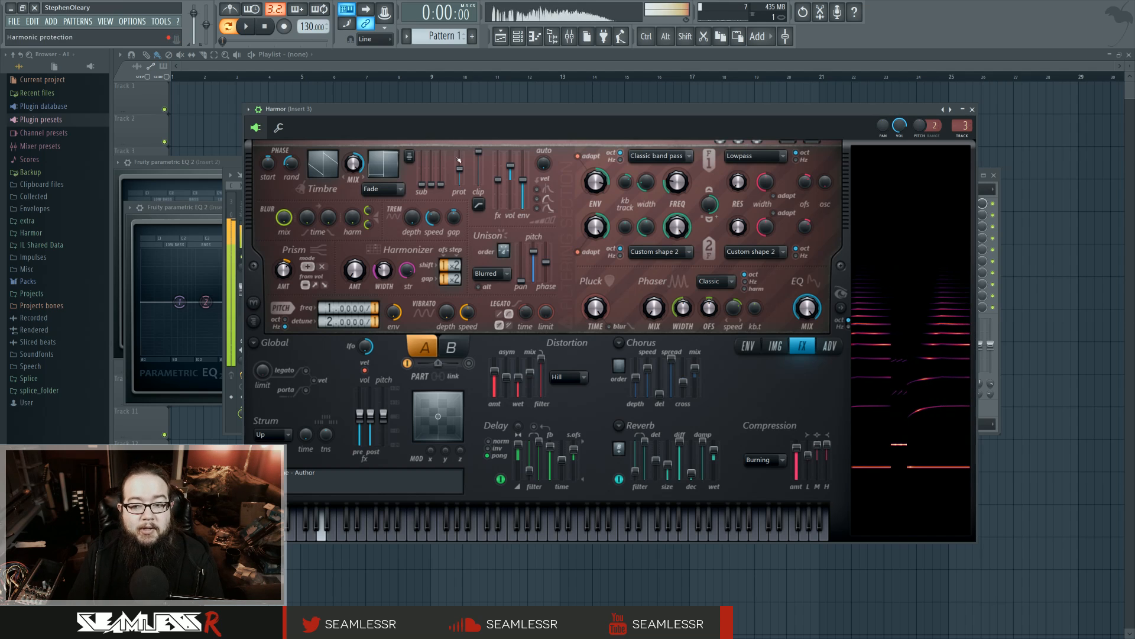
Audition the harmonic protection at its minimum and maximum, and return it to a middle setting
{"action": "left_click_drag", "start_coordinate": [460, 169], "coordinate": [460, 188]}
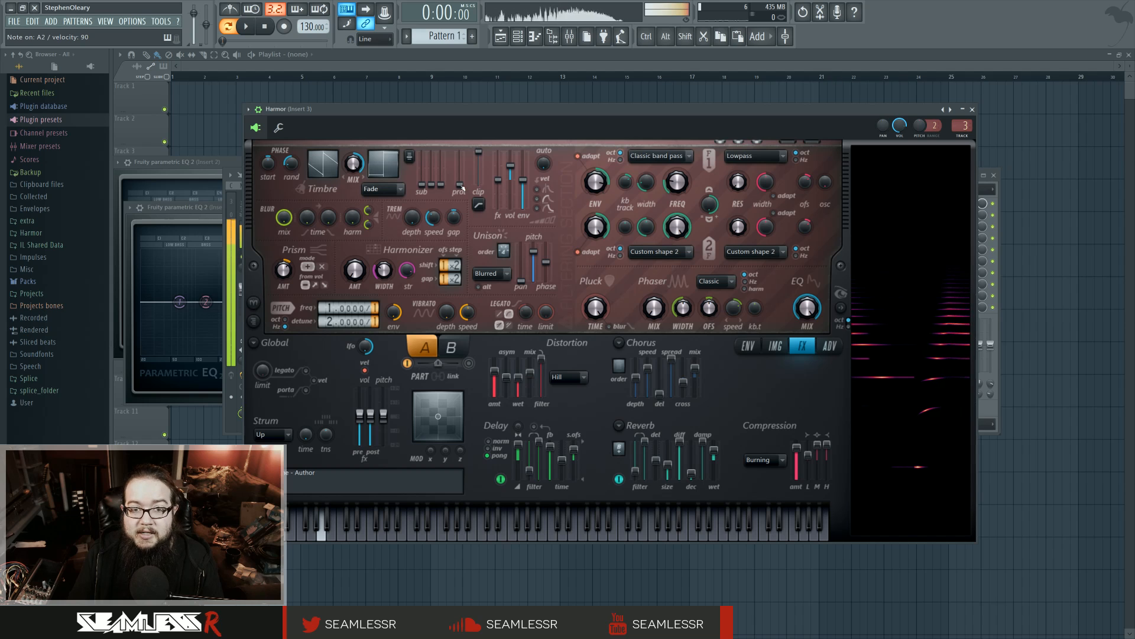
{"action": "left_click_drag", "start_coordinate": [461, 186], "coordinate": [461, 152]}
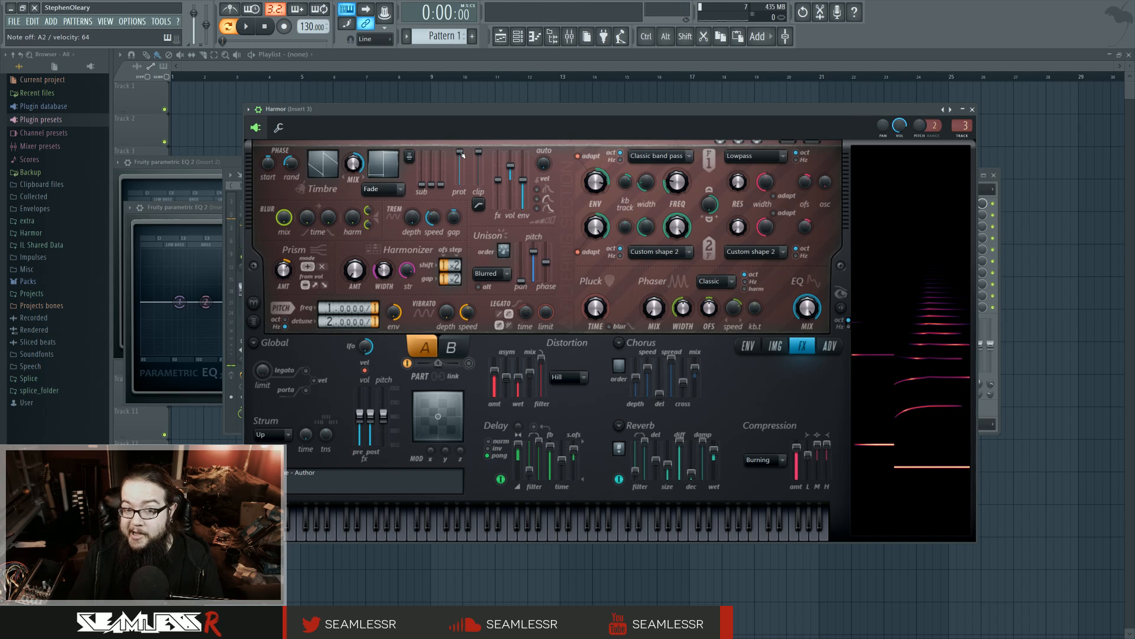
{"action": "left_click_drag", "start_coordinate": [462, 158], "coordinate": [464, 173]}
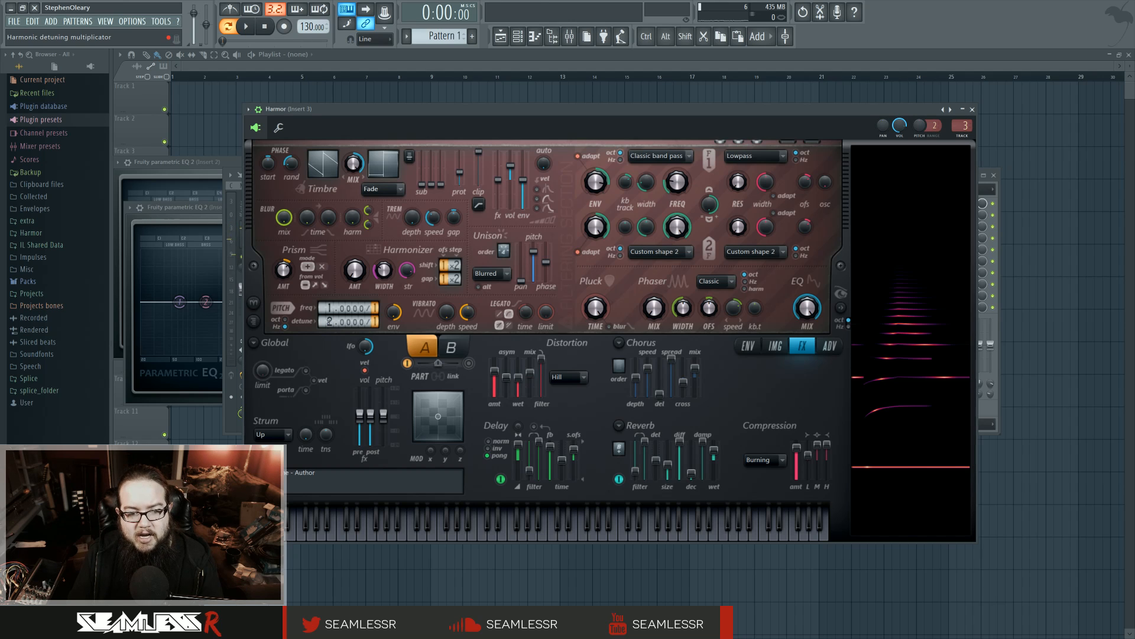
Raise the harmonic detuning multiplier in stages to audition the detuned partials, and bring it back down
{"action": "scroll", "coordinate": [329, 323], "scroll_direction": "up", "scroll_amount": 2}
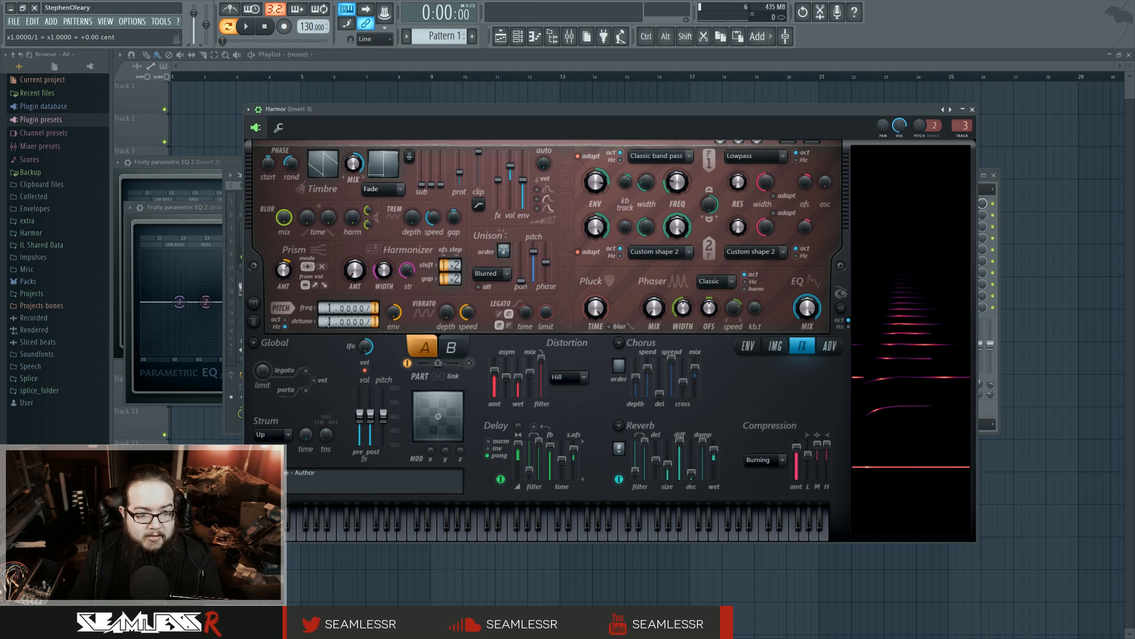
{"action": "scroll", "coordinate": [329, 323], "scroll_direction": "up", "scroll_amount": 8}
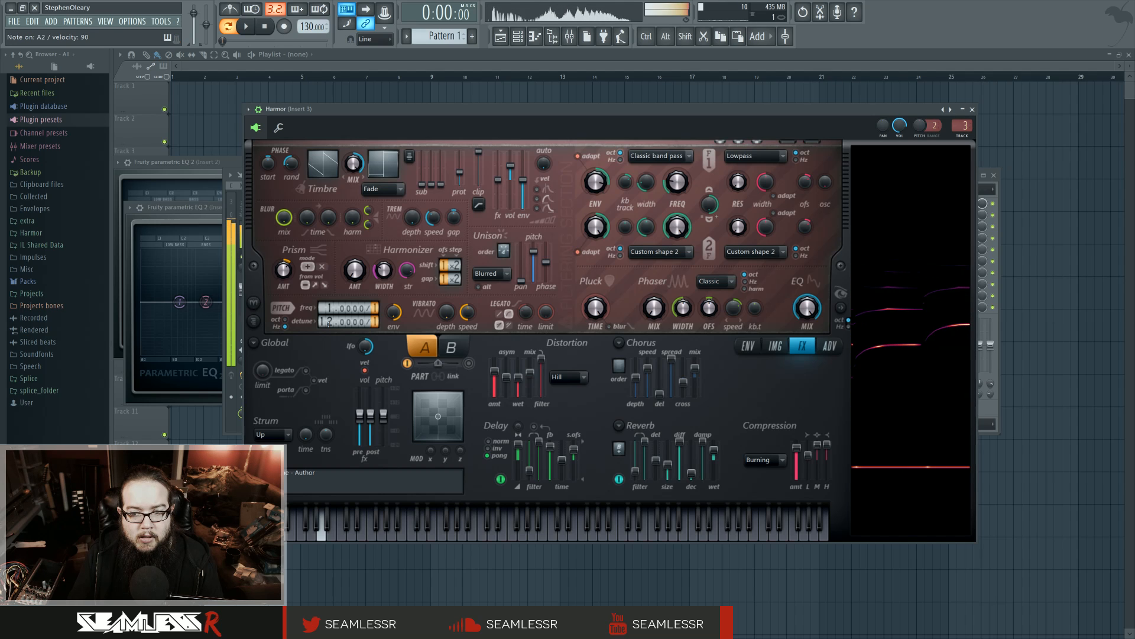
{"action": "scroll", "coordinate": [328, 323], "scroll_direction": "up", "scroll_amount": 4}
{"action": "scroll", "coordinate": [328, 323], "scroll_direction": "down", "scroll_amount": 14}
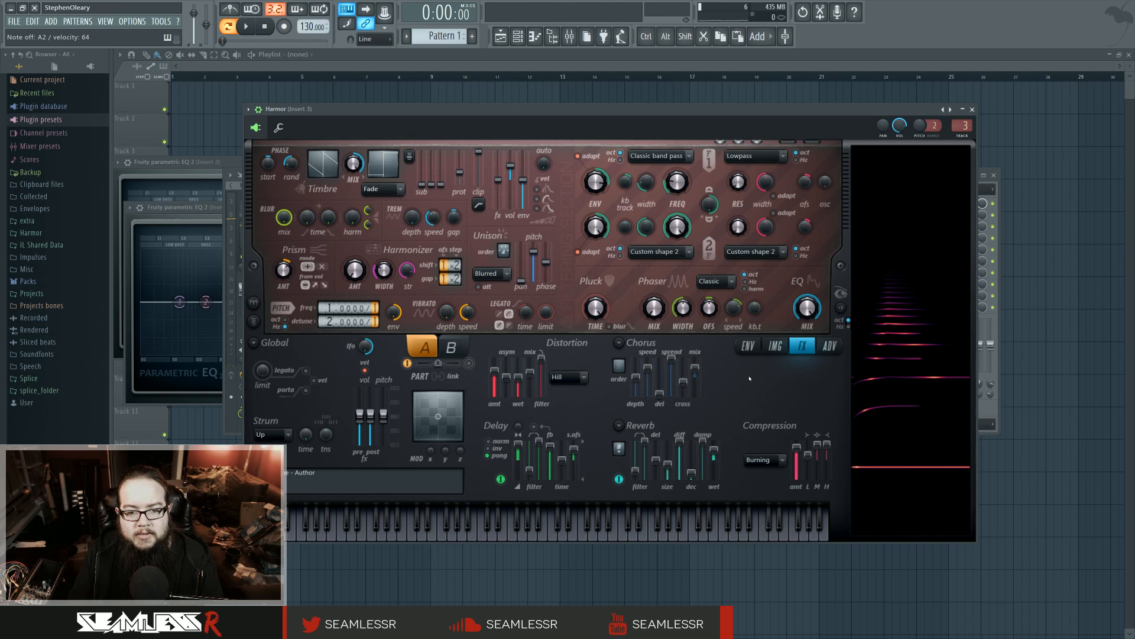
Reorder the global effects to Delay, Distortion, Chorus, Dry mix, Compression, Reverb, and return to the Filter 1 frequency envelope
{"action": "left_click", "coordinate": [839, 347]}
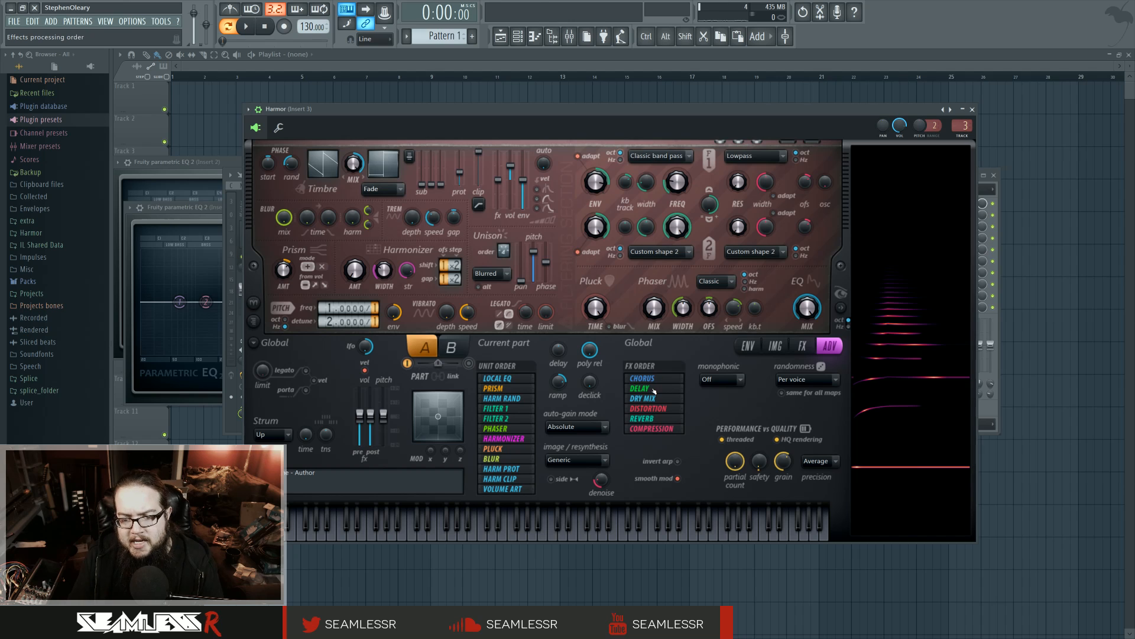
{"action": "left_click_drag", "start_coordinate": [655, 406], "coordinate": [648, 380]}
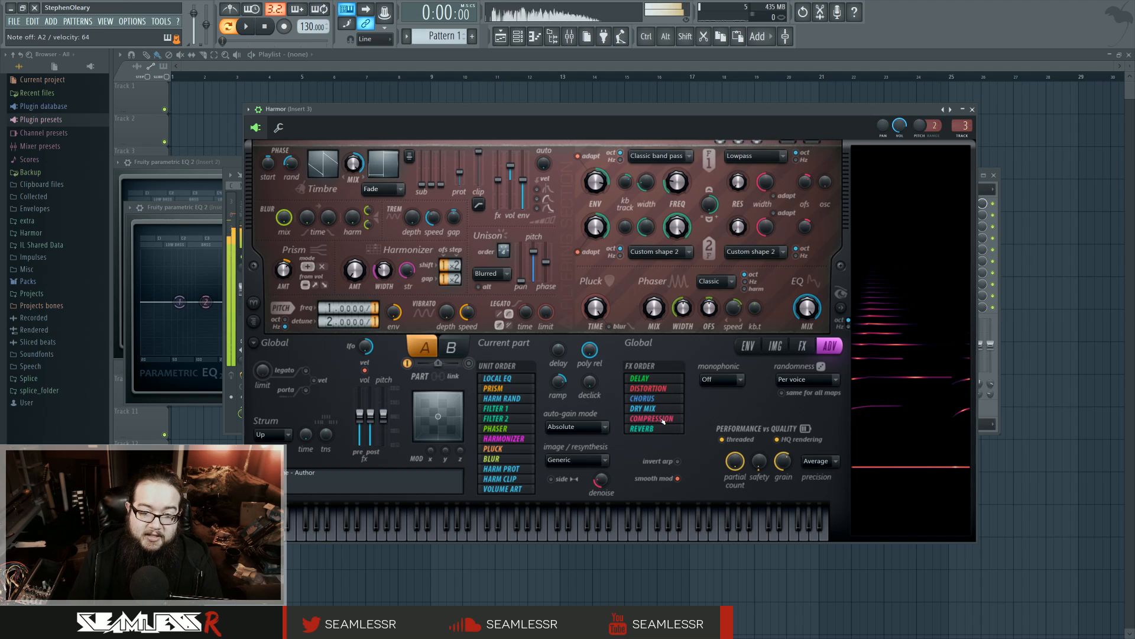
{"action": "left_click", "coordinate": [801, 345]}
{"action": "left_click", "coordinate": [779, 346]}
{"action": "left_click", "coordinate": [749, 346]}
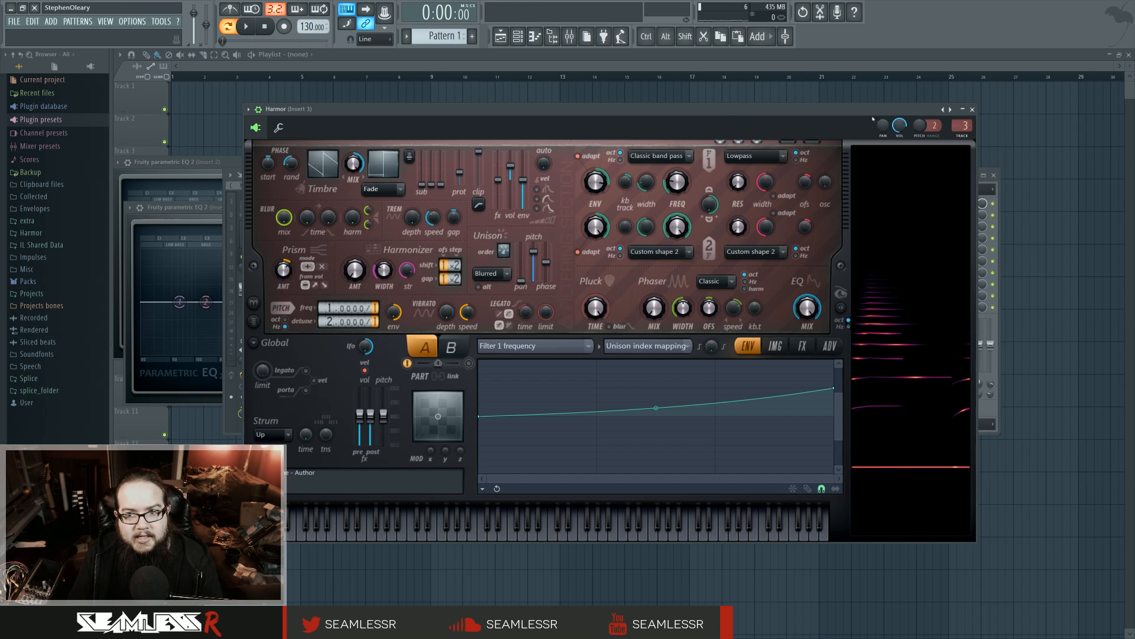
Check the Parametric EQ 2 in mixer insert 3, bring Harmor back to the front and move its window slightly lower
{"action": "double_click", "coordinate": [965, 125]}
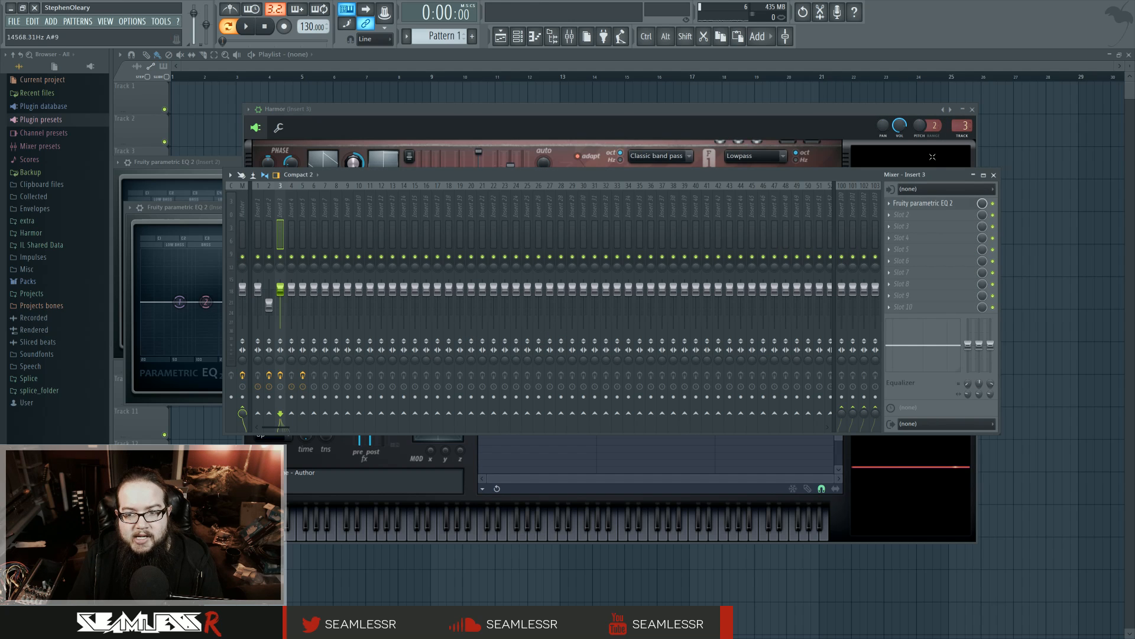
{"action": "left_click", "coordinate": [923, 204]}
{"action": "left_click", "coordinate": [958, 205]}
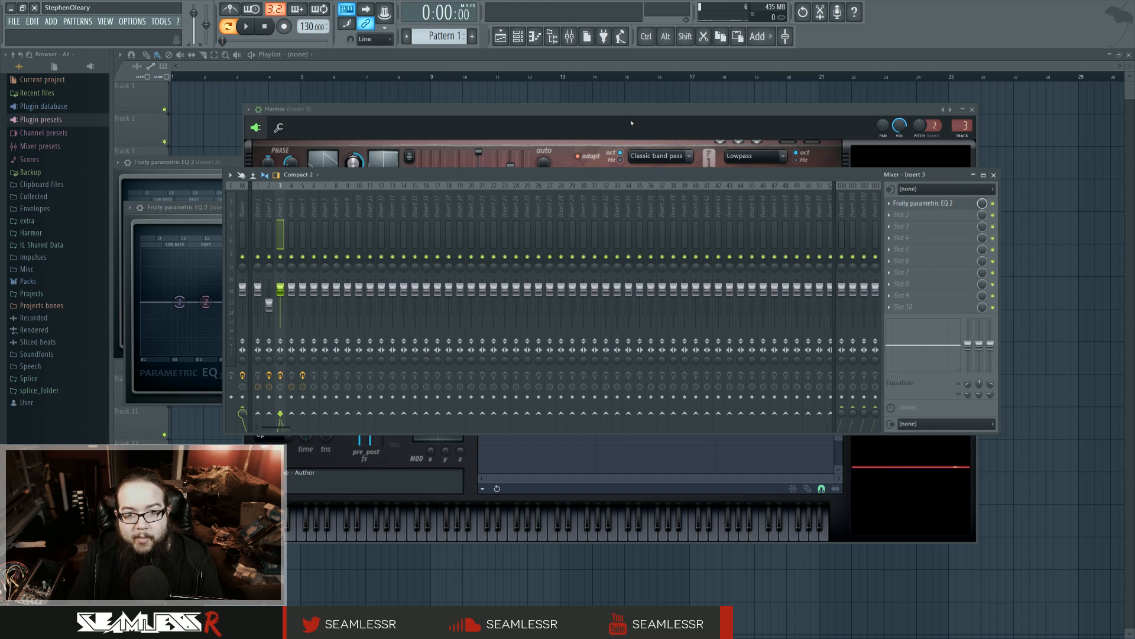
{"action": "left_click", "coordinate": [350, 117]}
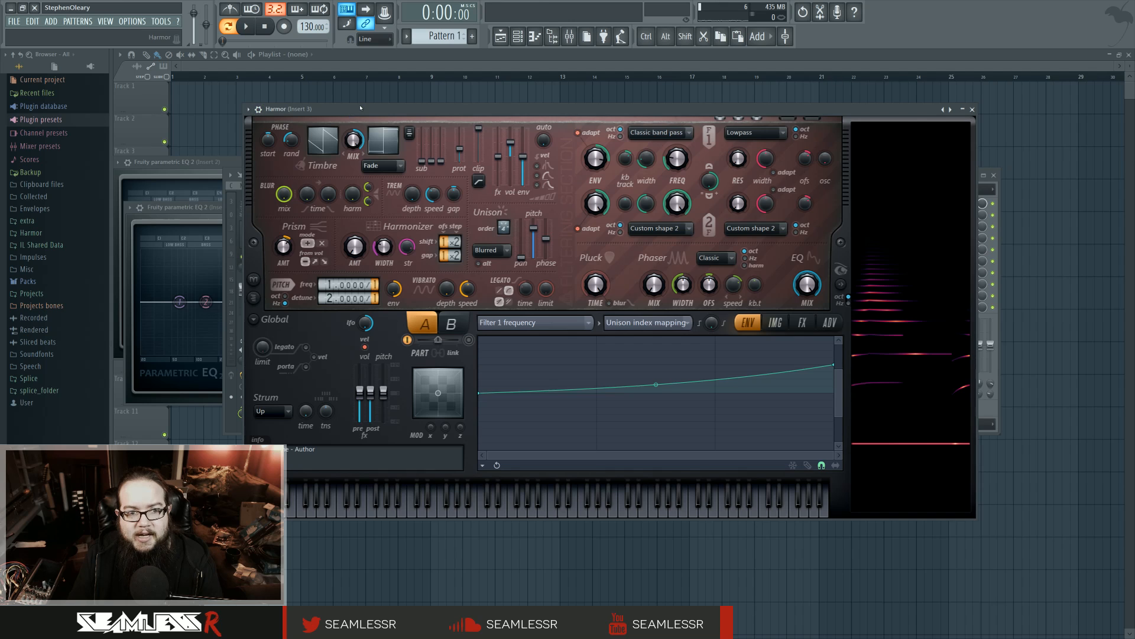
{"action": "left_click_drag", "start_coordinate": [360, 108], "coordinate": [364, 132]}
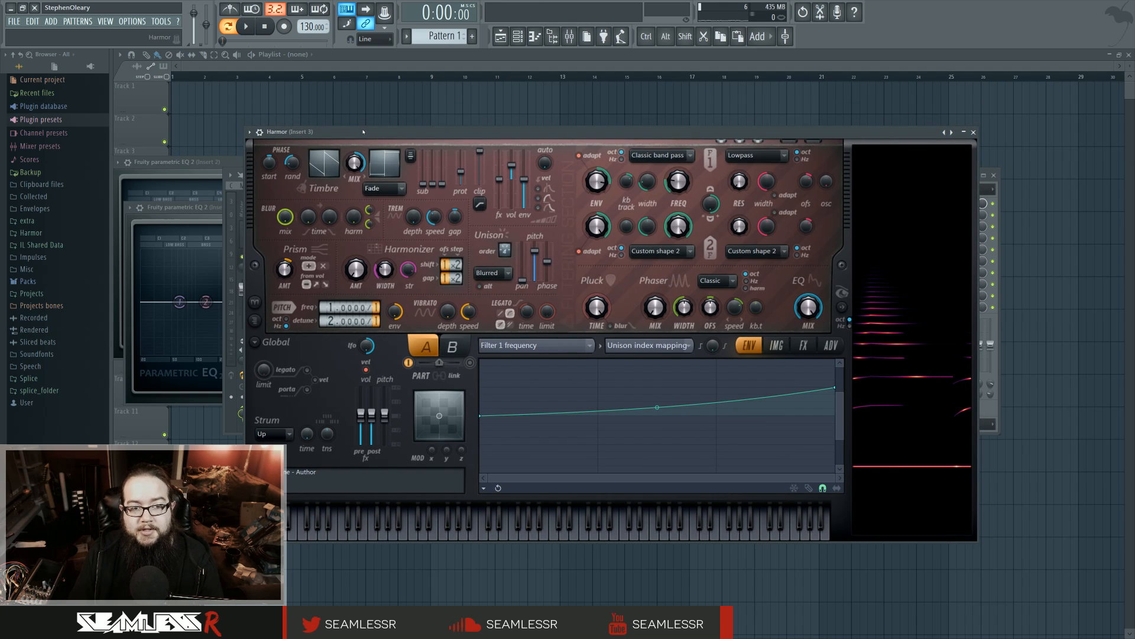